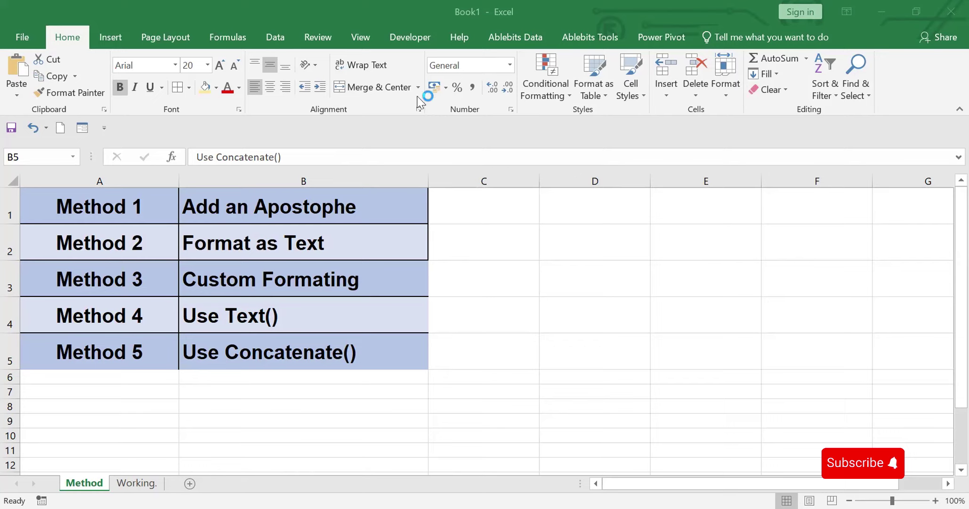
- On the Working sheet, enter the apostrophe-prefixed values '025 in H2 and '0459 in H3
{"action": "left_click", "coordinate": [137, 483]}
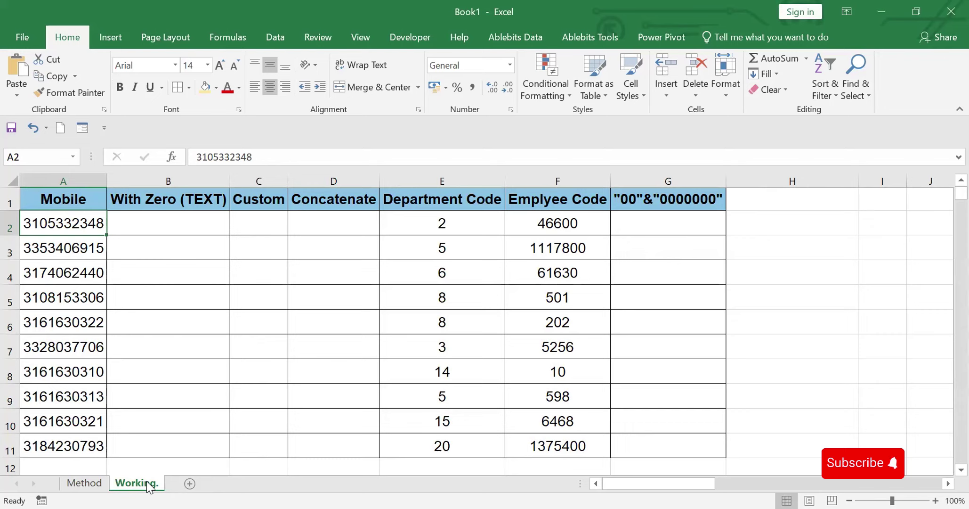
{"action": "left_click", "coordinate": [761, 226]}
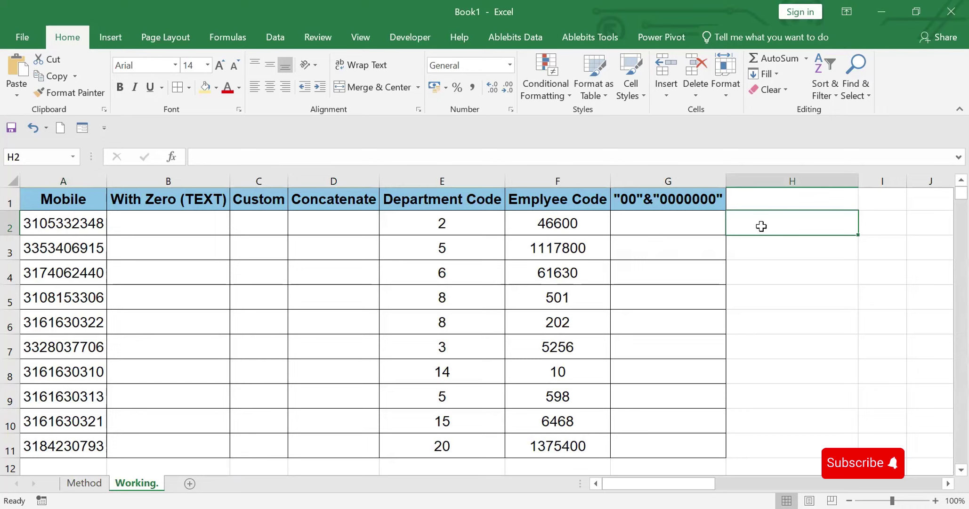
{"action": "type", "text": "'"}
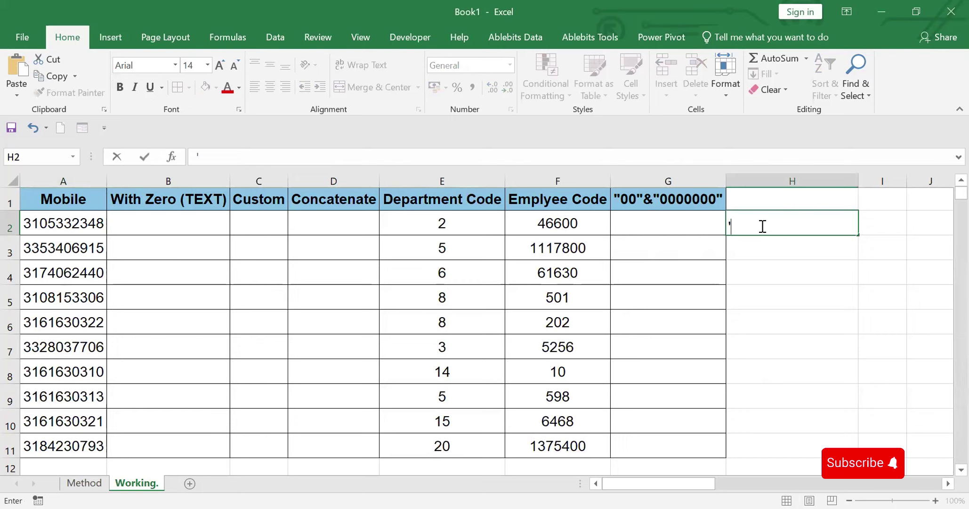
{"action": "type", "text": "025"}
{"action": "key", "text": "Return"}
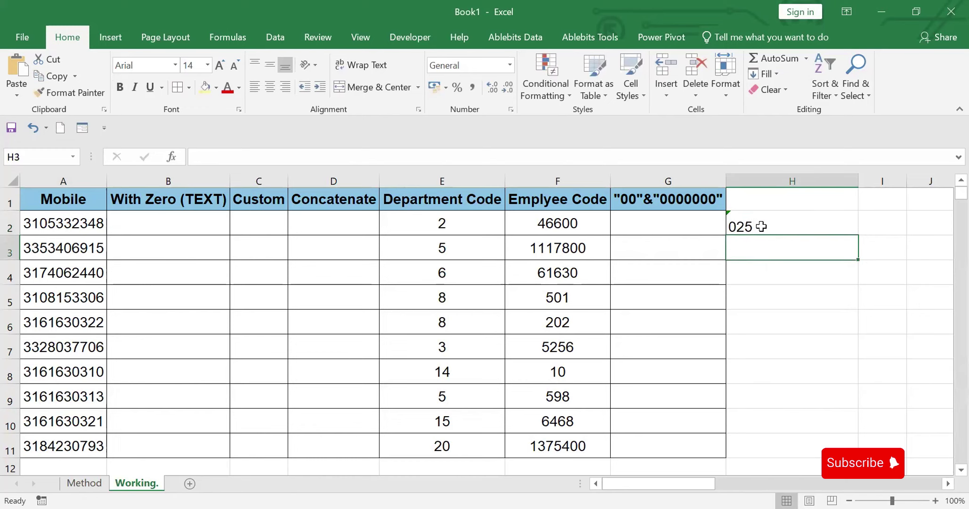
{"action": "type", "text": "'553"}
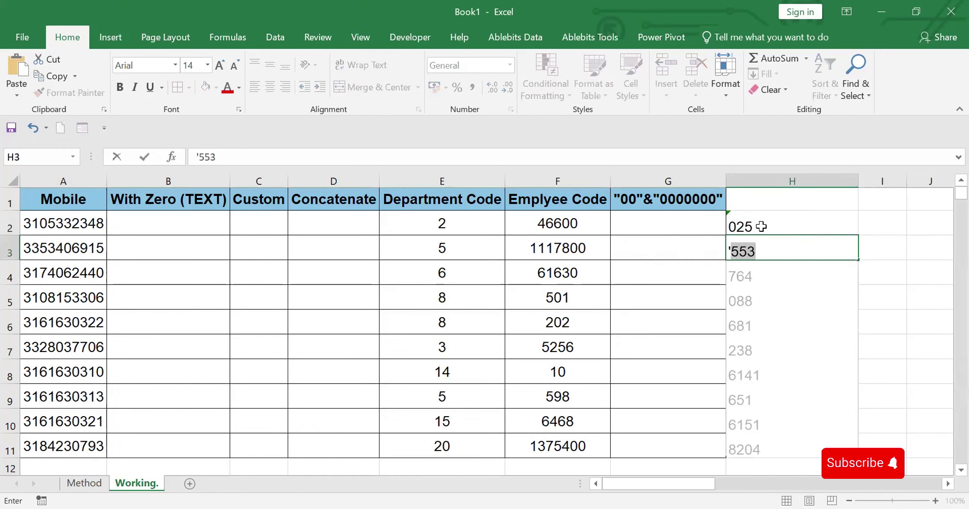
{"action": "type", "text": "0459"}
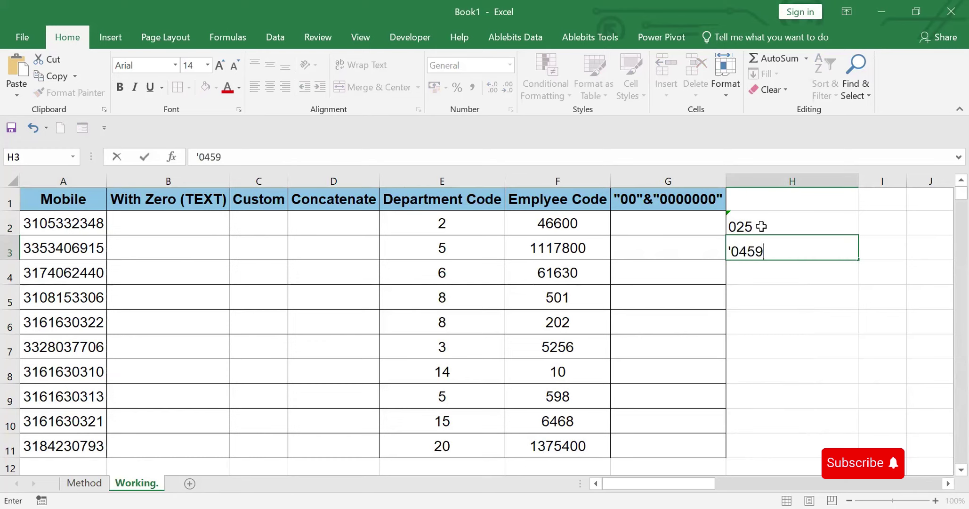
{"action": "left_click", "coordinate": [772, 321]}
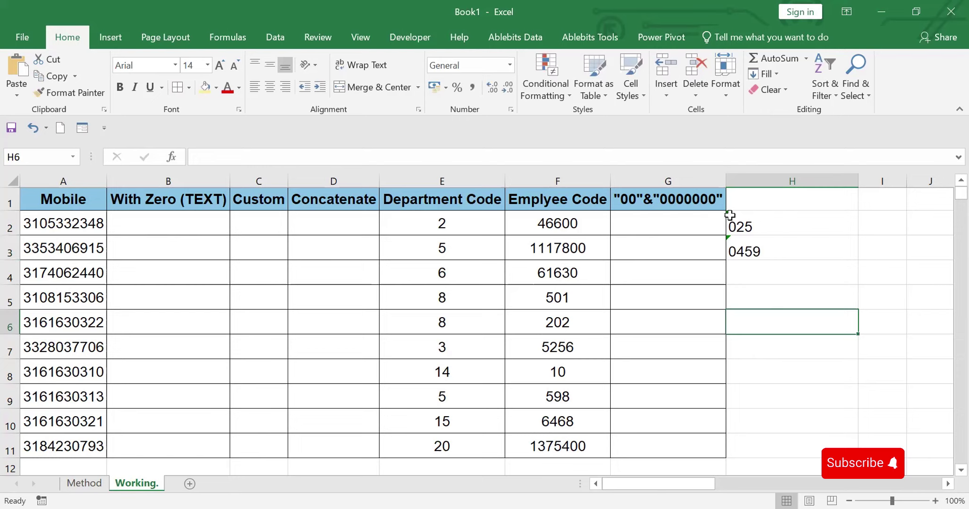
- Ignore the number-stored-as-text error for cells H2:H3
{"action": "left_click_drag", "start_coordinate": [730, 213], "coordinate": [738, 249]}
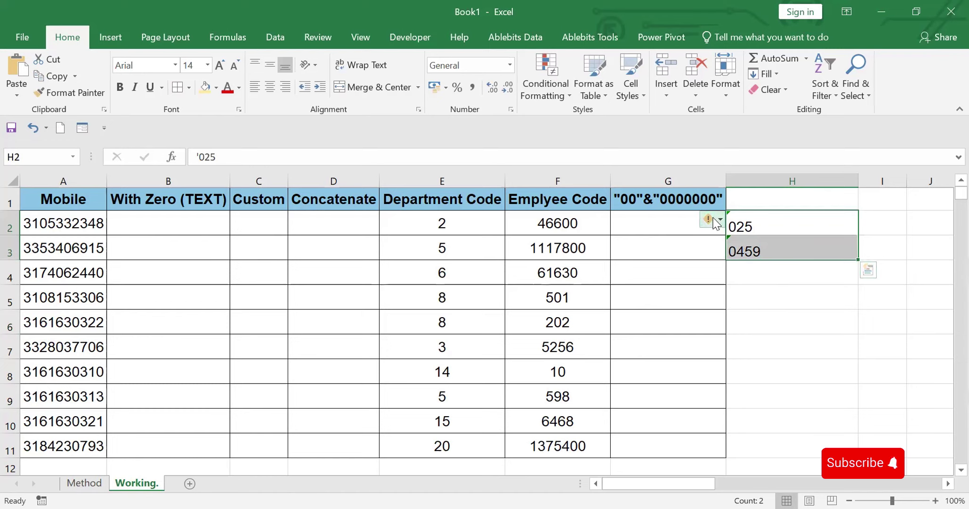
{"action": "mouse_move", "coordinate": [718, 222]}
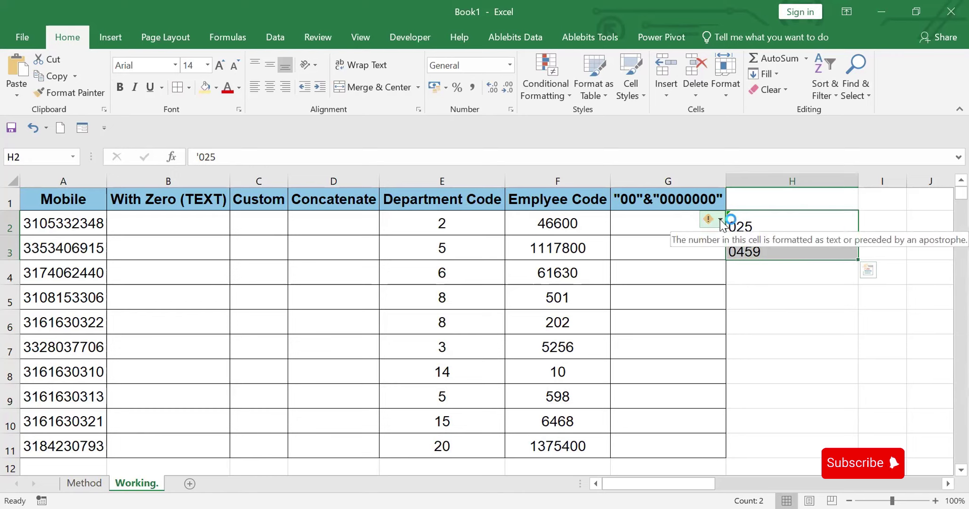
{"action": "left_click", "coordinate": [721, 220]}
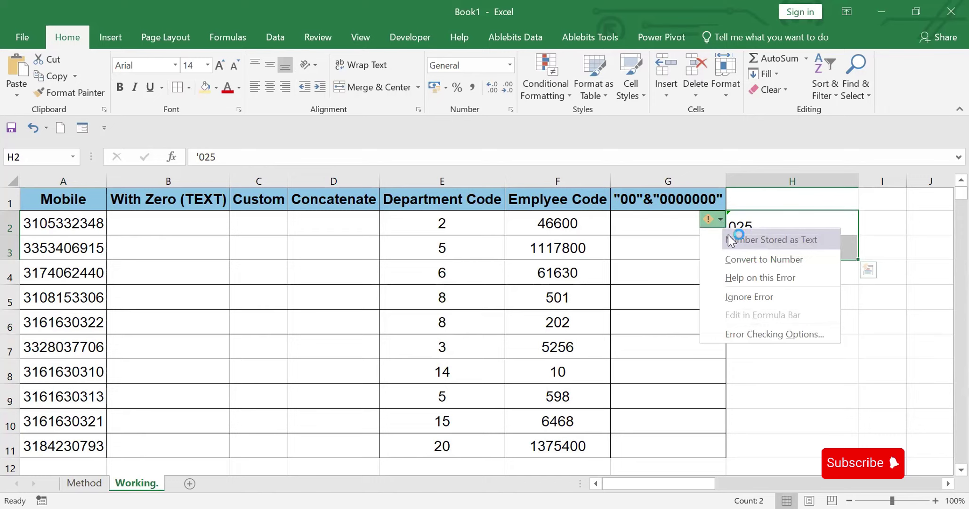
{"action": "left_click", "coordinate": [753, 296]}
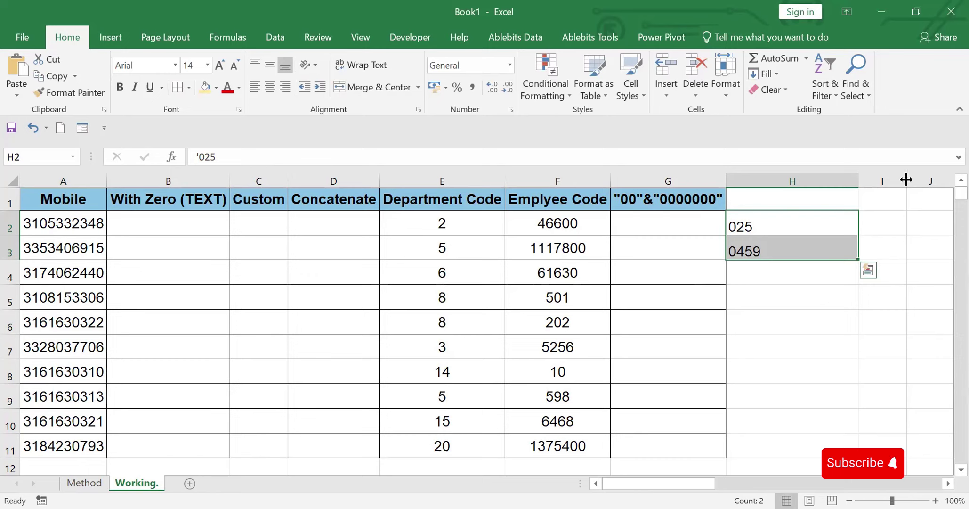
- Widen column I slightly and format the whole column as Text
{"action": "left_click_drag", "start_coordinate": [905, 179], "coordinate": [931, 179]}
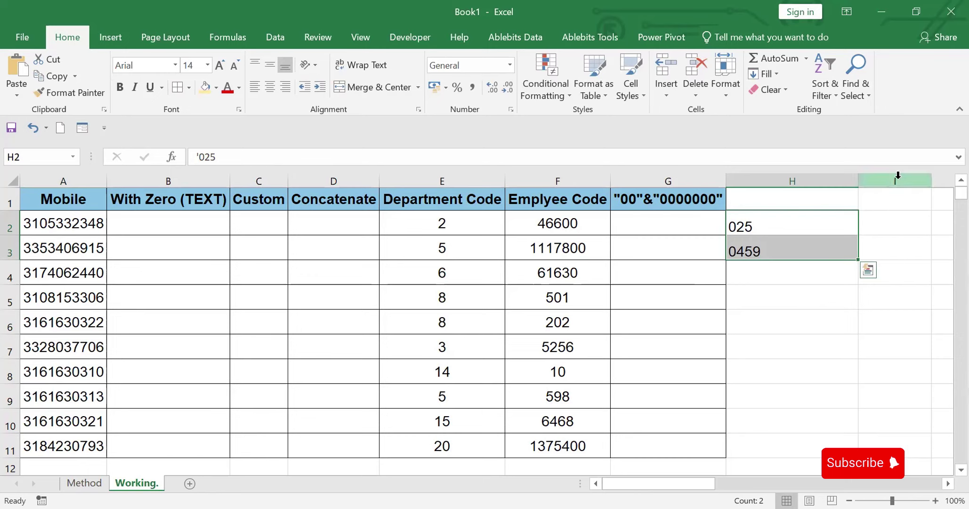
{"action": "left_click", "coordinate": [897, 179]}
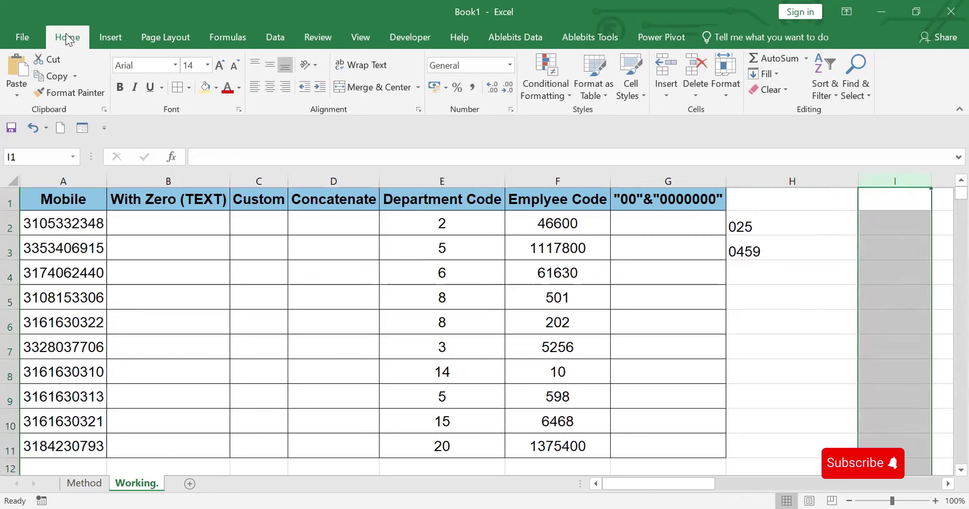
{"action": "left_click", "coordinate": [510, 64]}
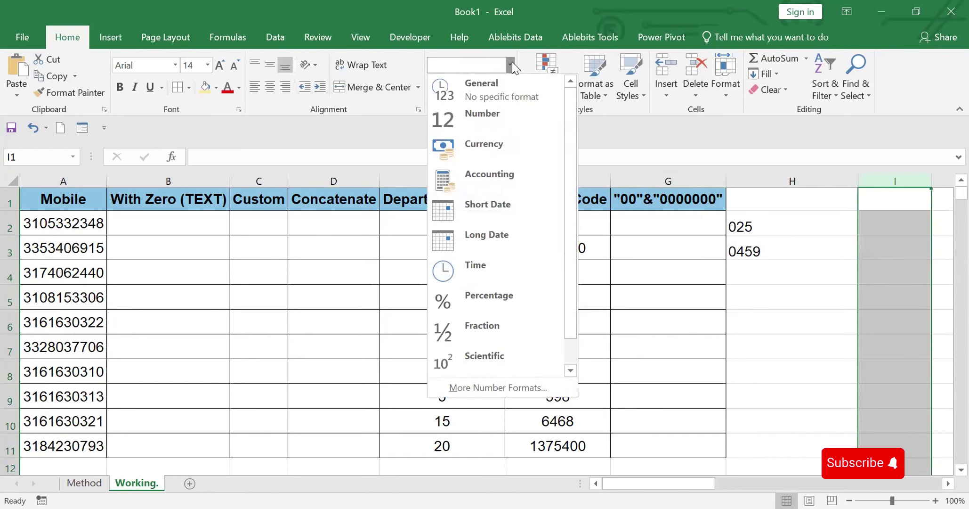
{"action": "left_click", "coordinate": [502, 388]}
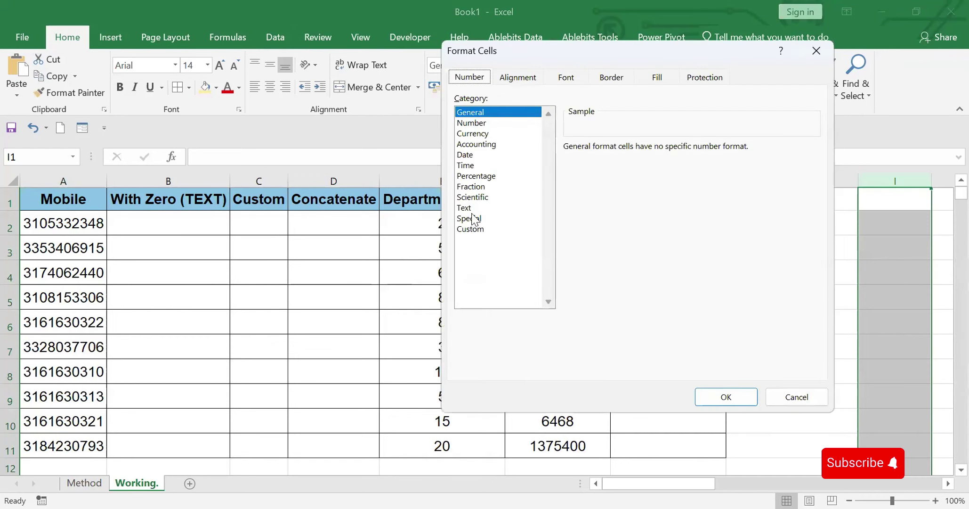
{"action": "left_click", "coordinate": [472, 208]}
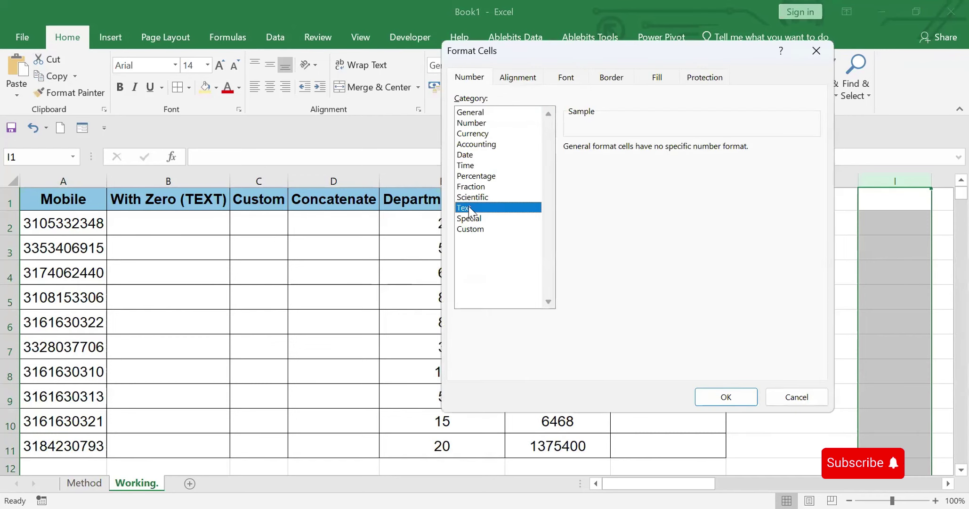
{"action": "left_click", "coordinate": [727, 397]}
- Enter 001, 02 and 0008 in cells I2 to I4
{"action": "left_click", "coordinate": [876, 226]}
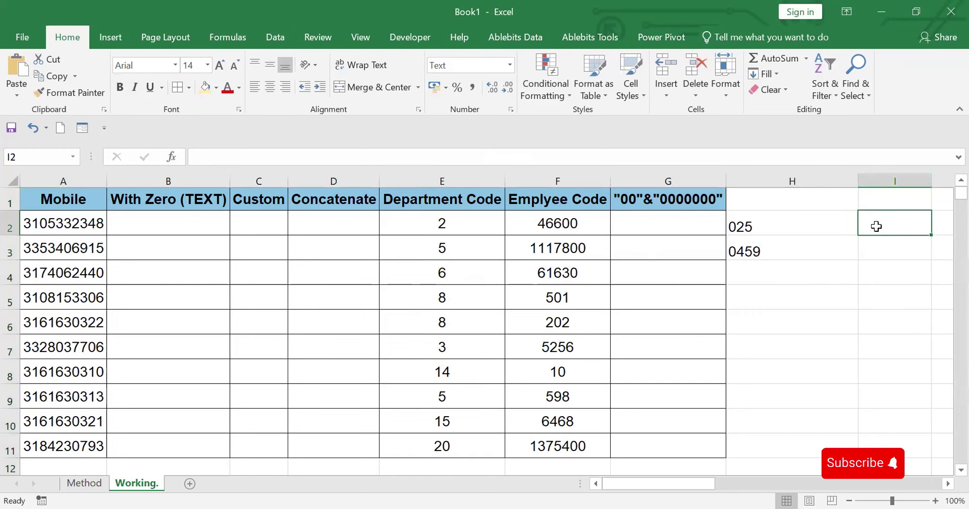
{"action": "type", "text": "001"}
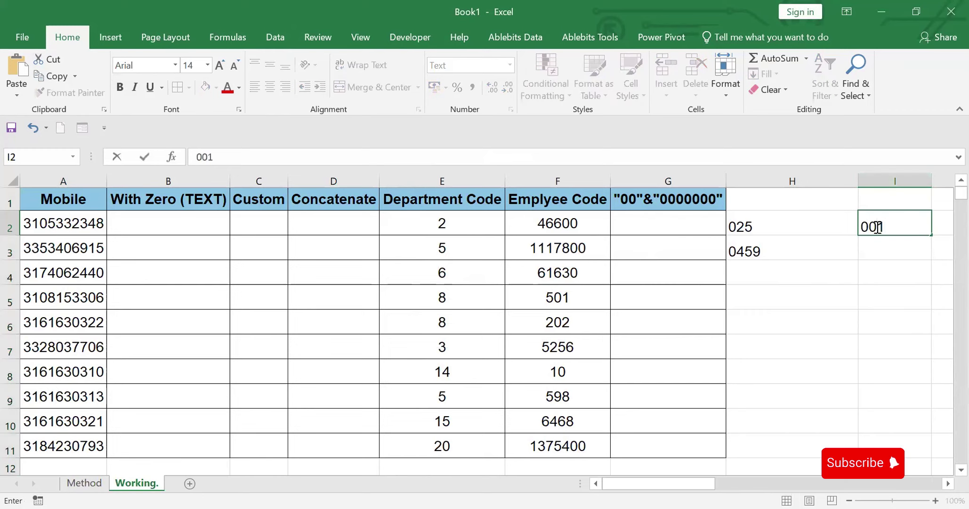
{"action": "key", "text": "Return"}
{"action": "type", "text": "02"}
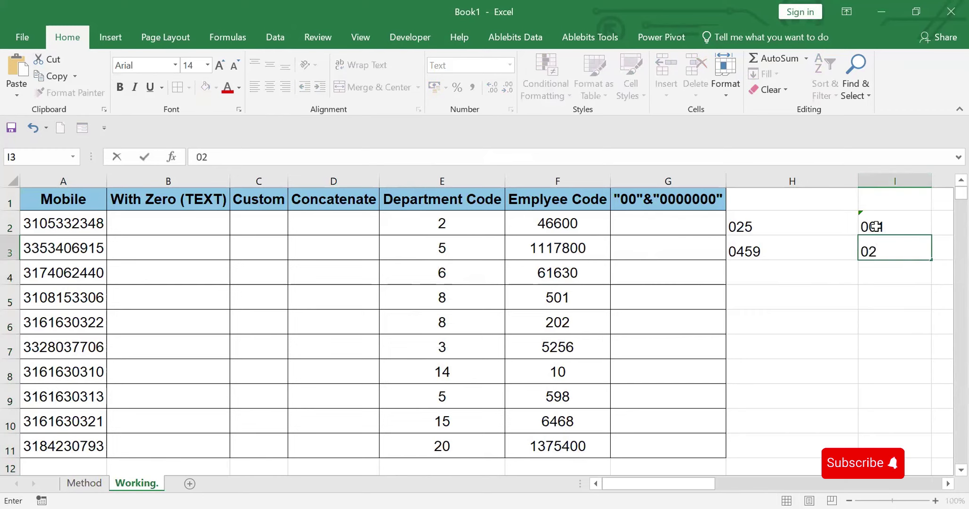
{"action": "key", "text": "Return"}
{"action": "type", "text": "0008"}
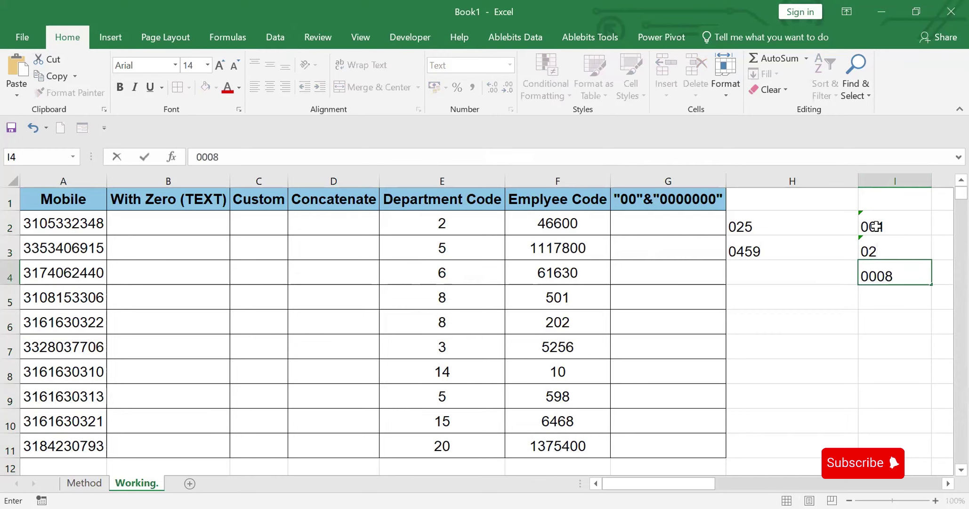
{"action": "key", "text": "Return"}
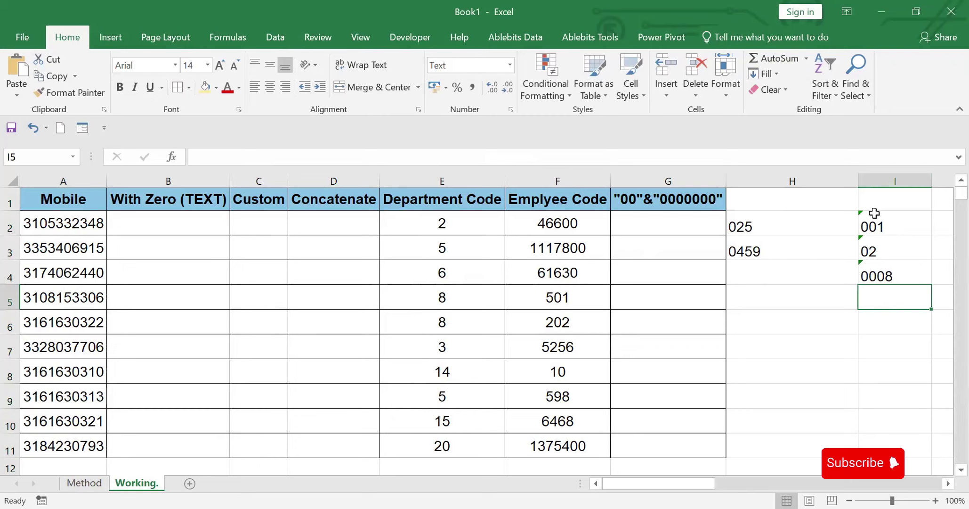
- Ignore the number-stored-as-text error for cells I2:I4
{"action": "left_click_drag", "start_coordinate": [874, 213], "coordinate": [872, 275]}
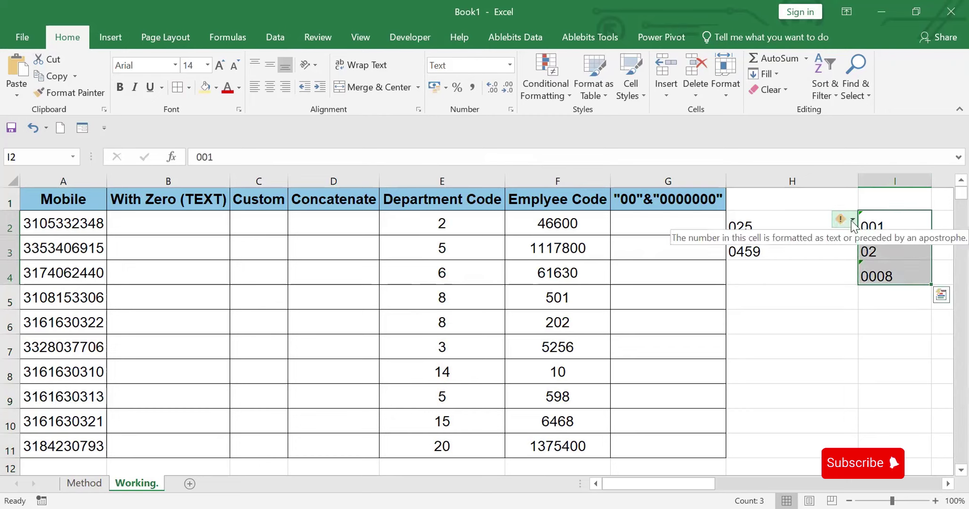
{"action": "left_click", "coordinate": [851, 219]}
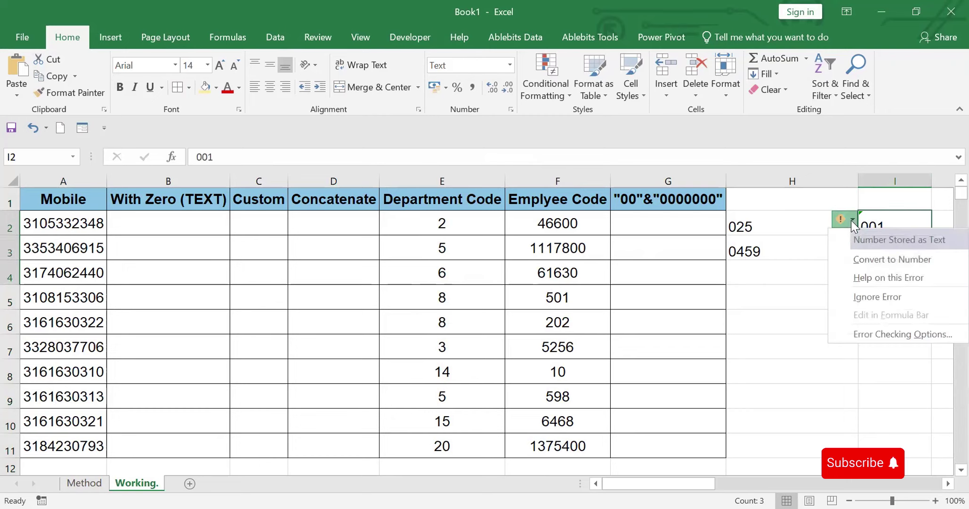
{"action": "left_click", "coordinate": [872, 297]}
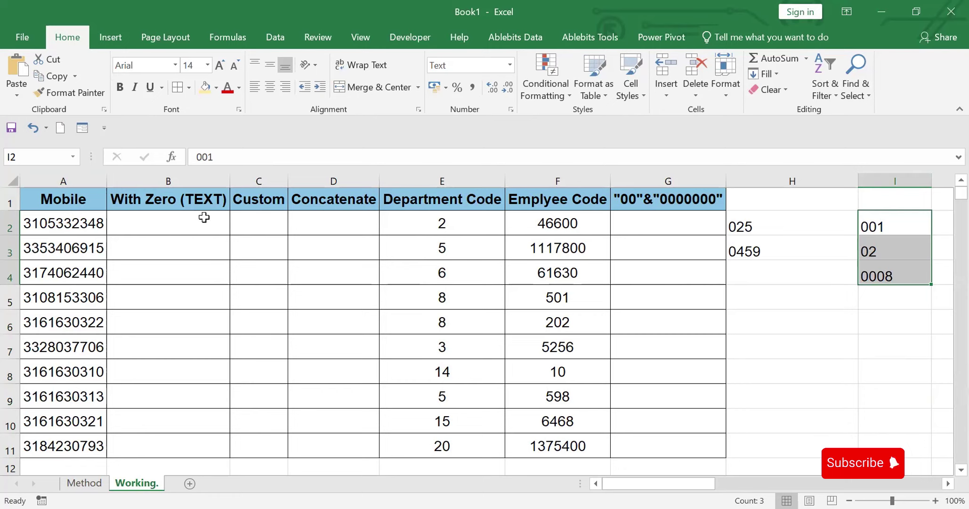
{"action": "left_click", "coordinate": [158, 217]}
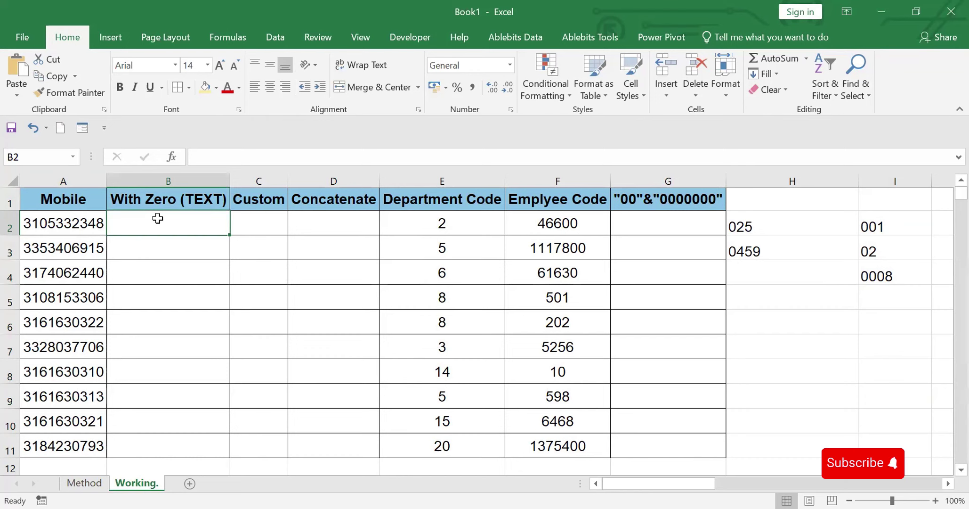
{"action": "type", "text": "="}
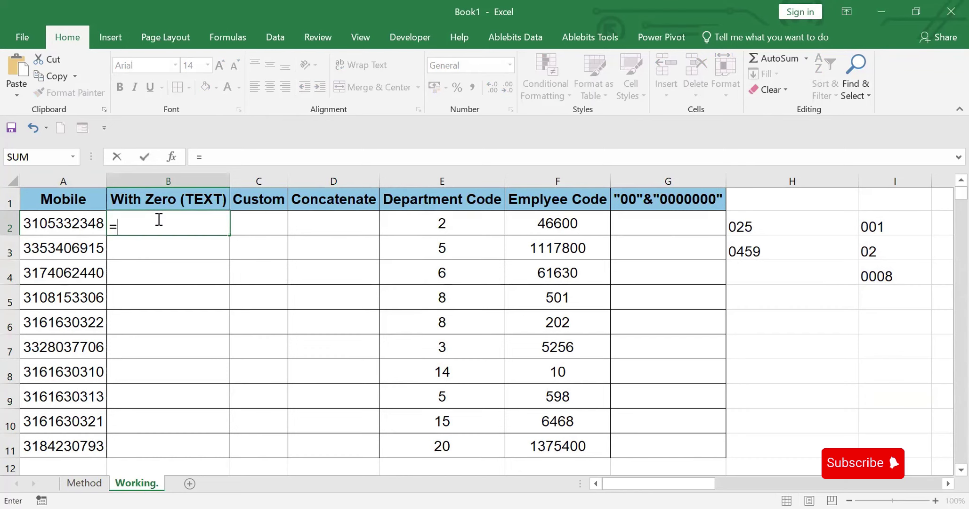
{"action": "type", "text": "text"}
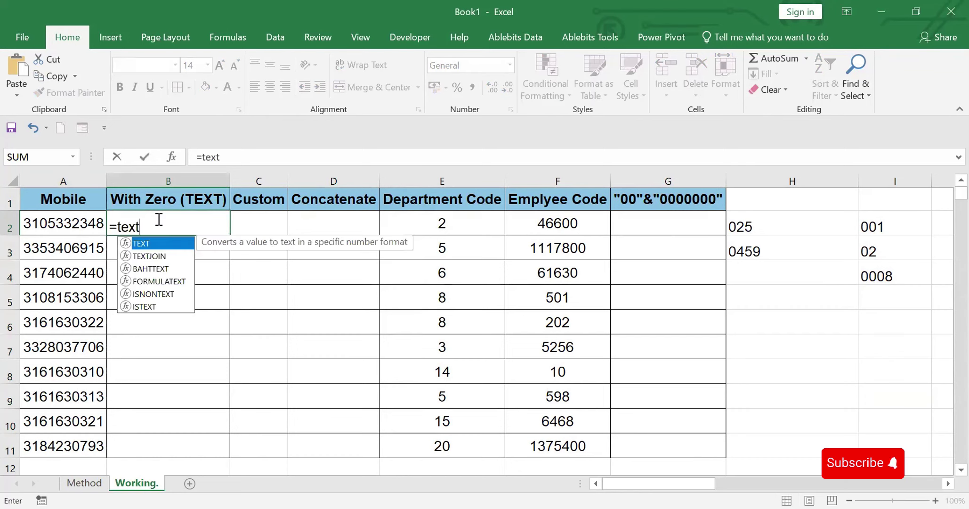
{"action": "type", "text": "("}
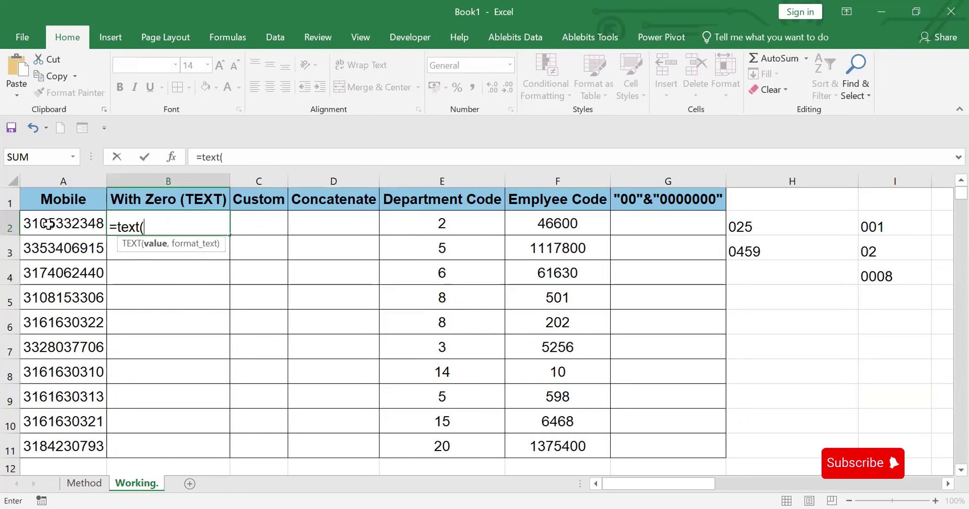
{"action": "left_click", "coordinate": [48, 223]}
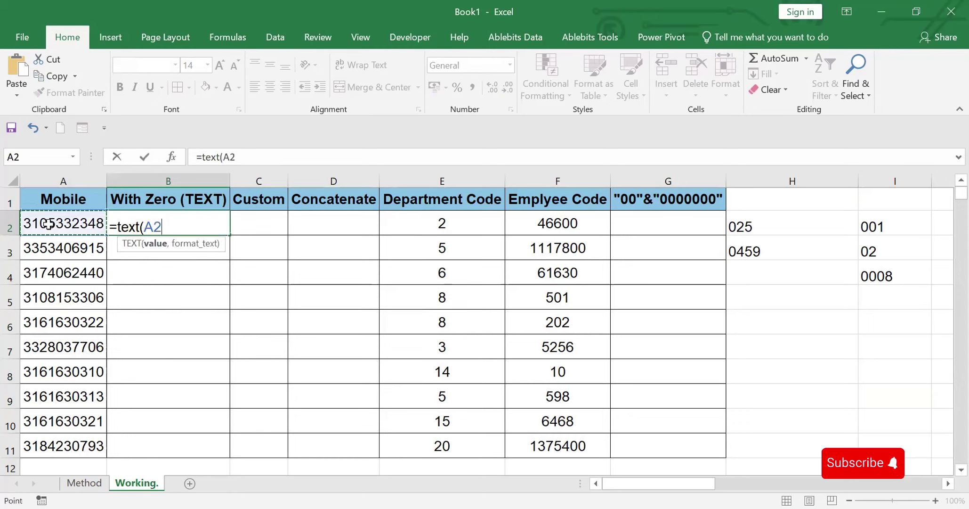
{"action": "type", "text": ","}
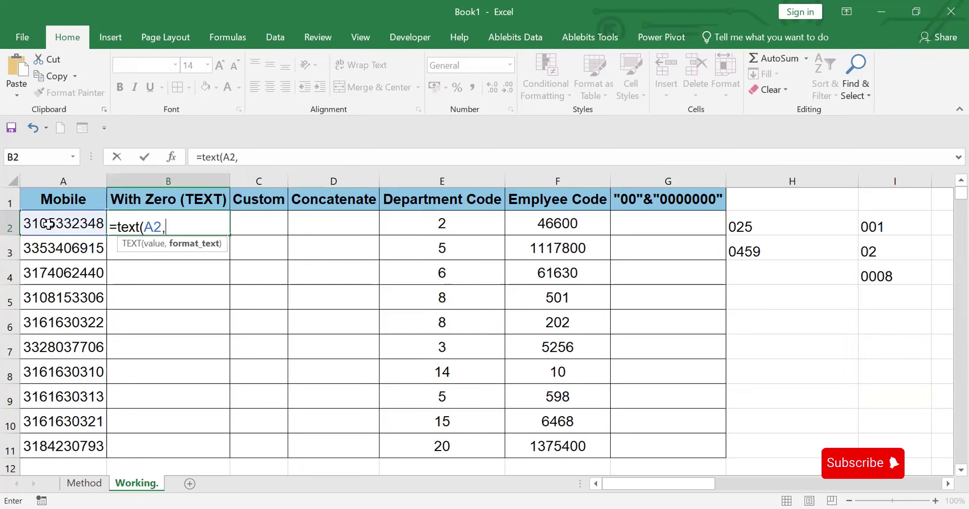
{"action": "type", "text": "\""}
{"action": "type", "text": "00000000000"}
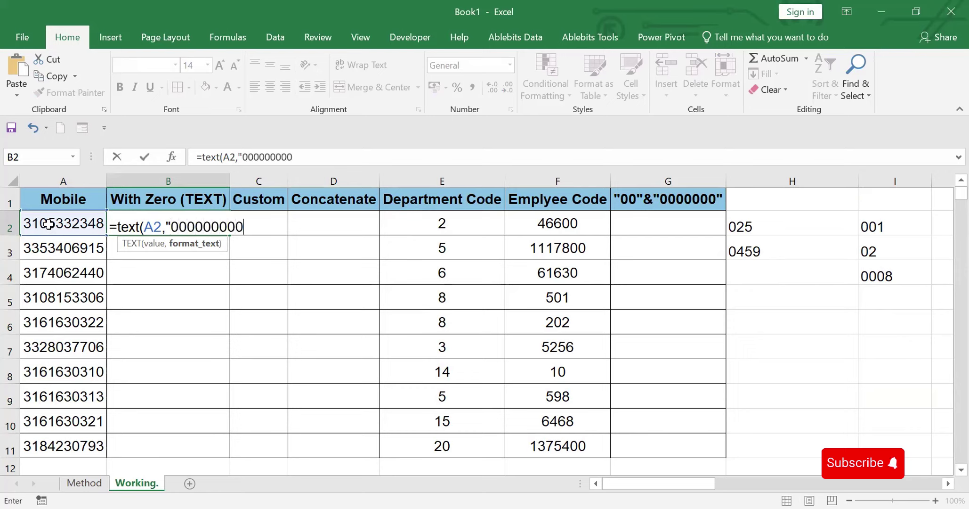
{"action": "type", "text": "\")"}
{"action": "key", "text": "Return"}
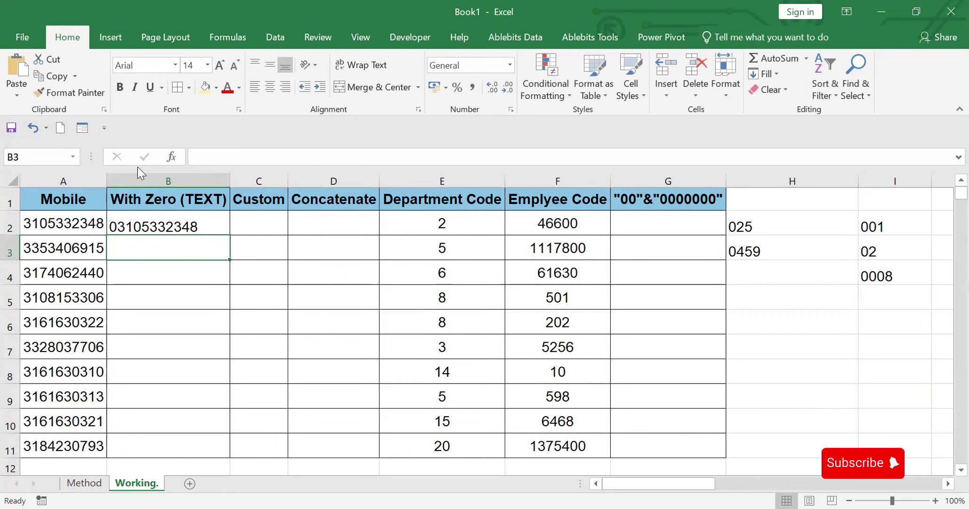
{"action": "left_click", "coordinate": [171, 228]}
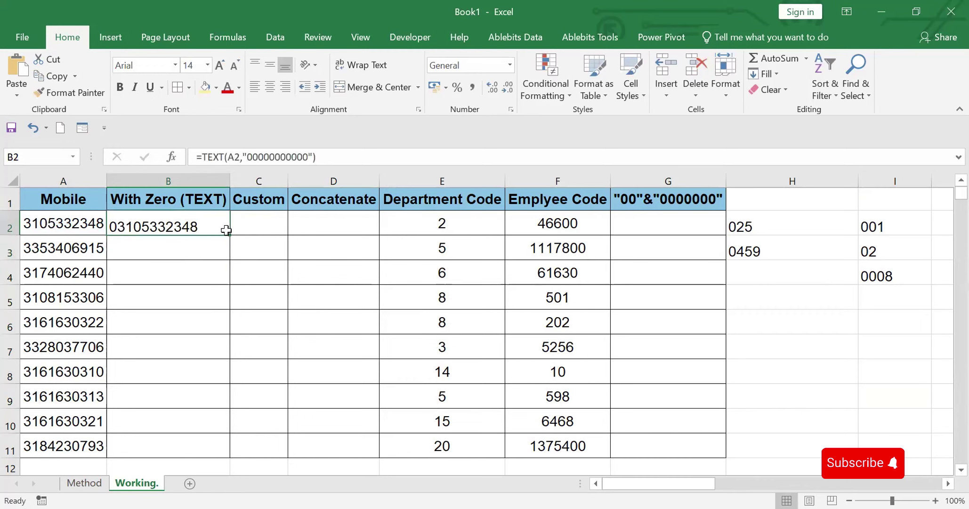
{"action": "double_click", "coordinate": [226, 230]}
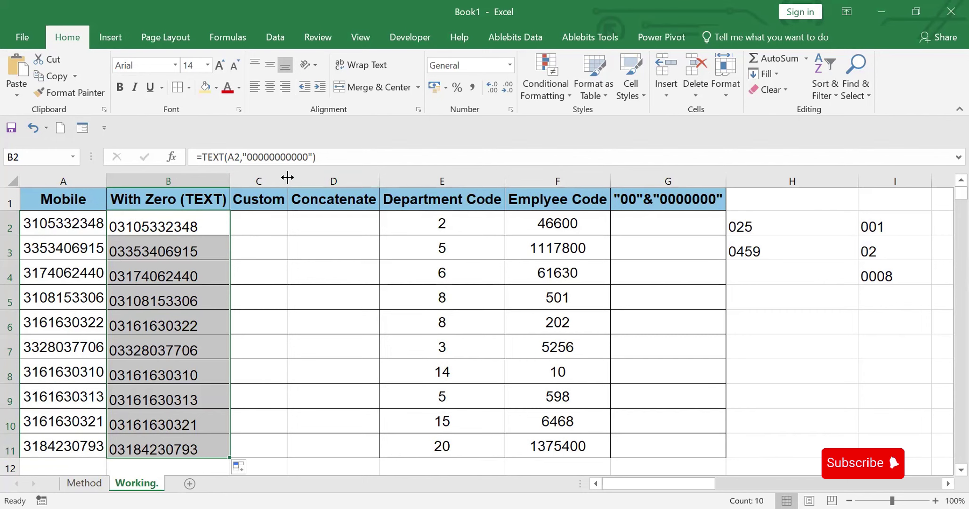
- Widen the Custom column (column C) considerably
{"action": "left_click_drag", "start_coordinate": [288, 177], "coordinate": [404, 165]}
{"action": "left_click", "coordinate": [319, 221]}
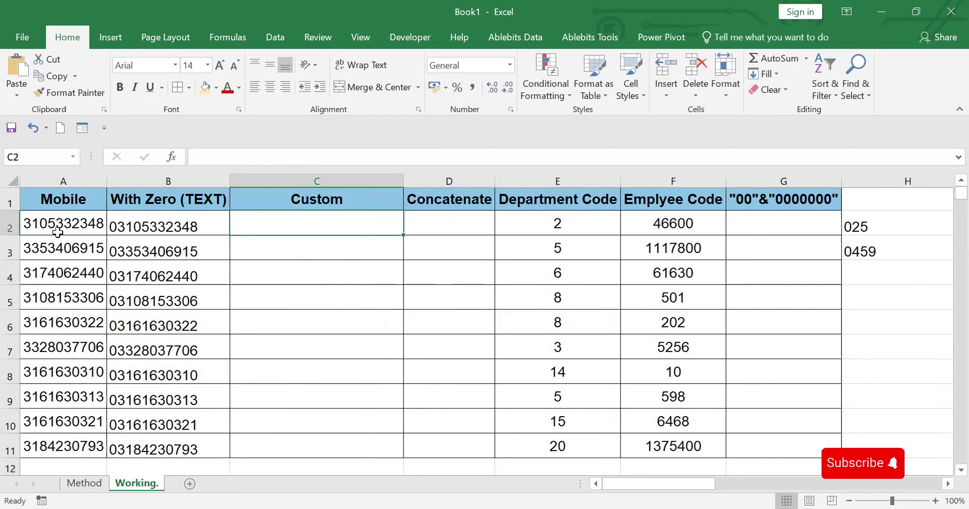
{"action": "left_click_drag", "start_coordinate": [55, 226], "coordinate": [63, 443]}
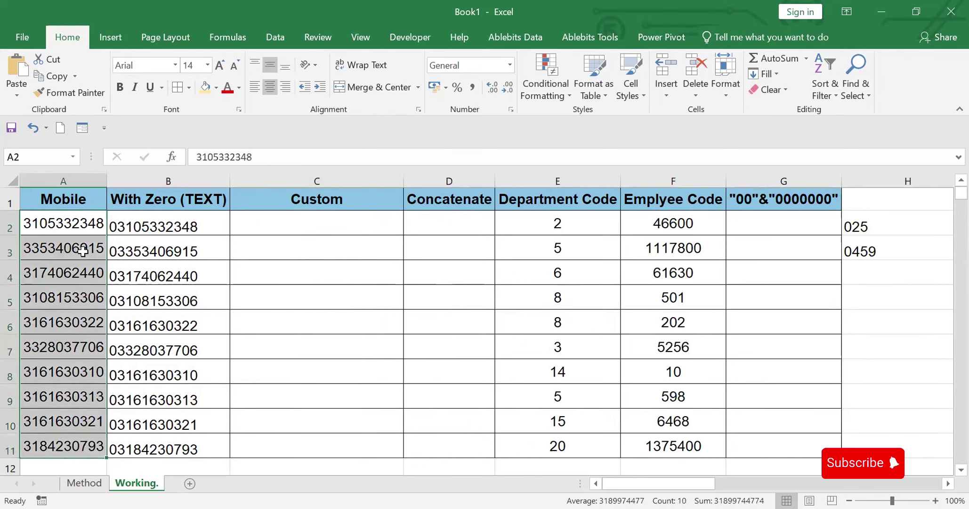
{"action": "right_click", "coordinate": [71, 219]}
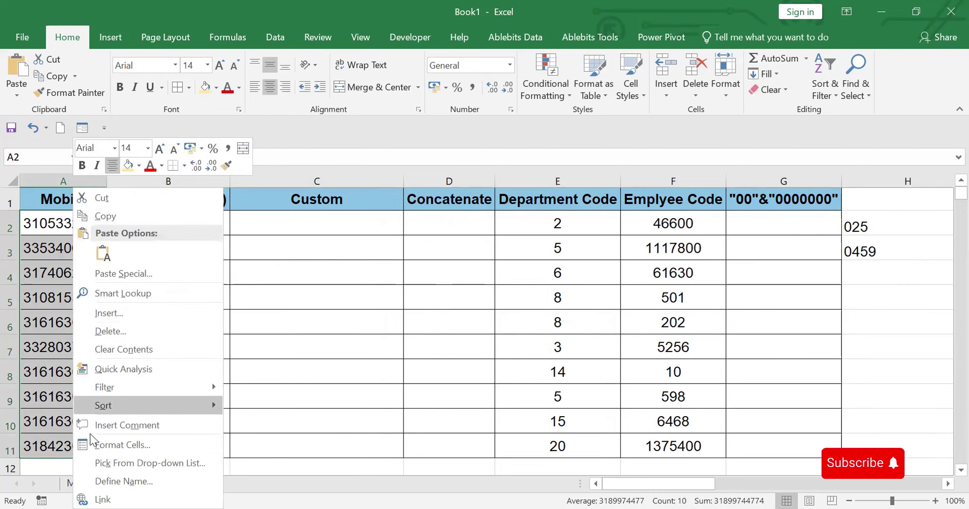
{"action": "left_click", "coordinate": [119, 444]}
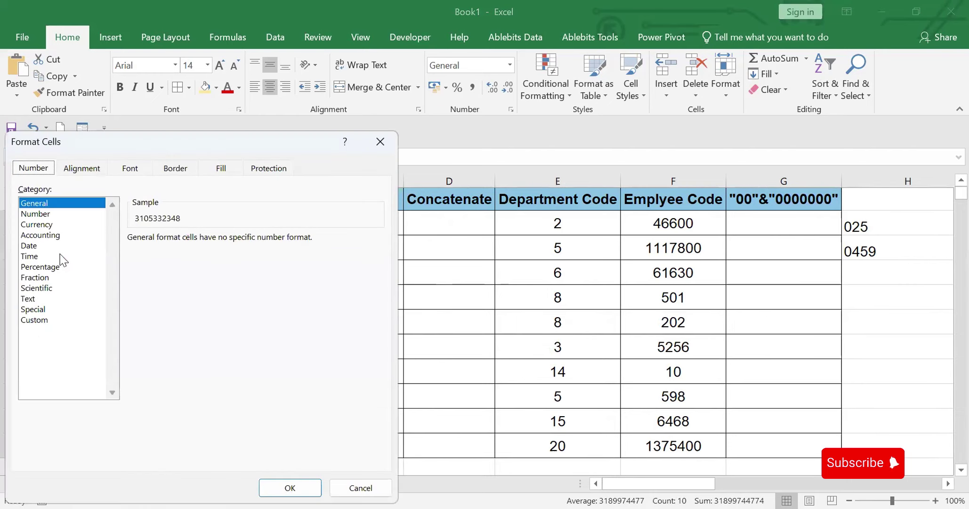
{"action": "left_click", "coordinate": [33, 320]}
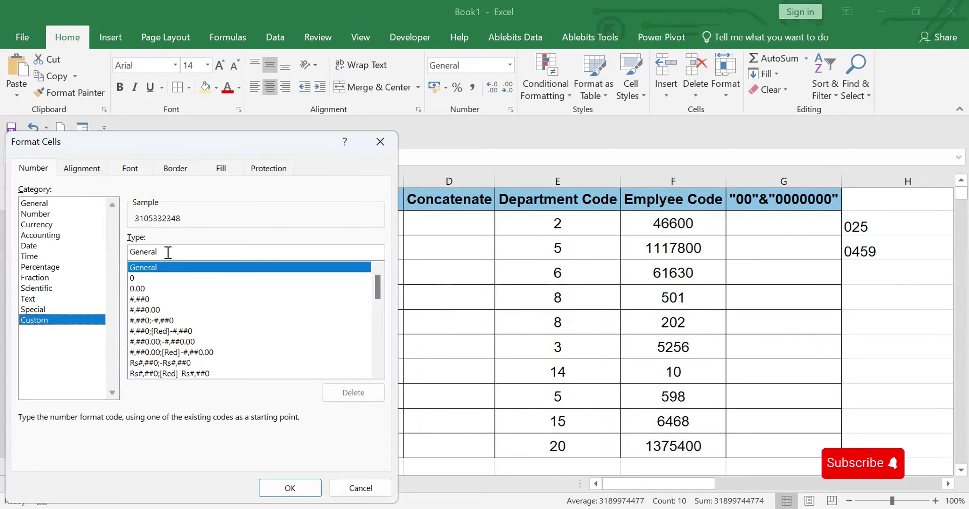
{"action": "left_click", "coordinate": [176, 250]}
{"action": "key", "text": "BackSpace"}
{"action": "key", "text": "BackSpace"}
{"action": "key", "text": "BackSpace"}
{"action": "key", "text": "BackSpace"}
{"action": "key", "text": "BackSpace"}
{"action": "key", "text": "BackSpace"}
{"action": "key", "text": "BackSpace"}
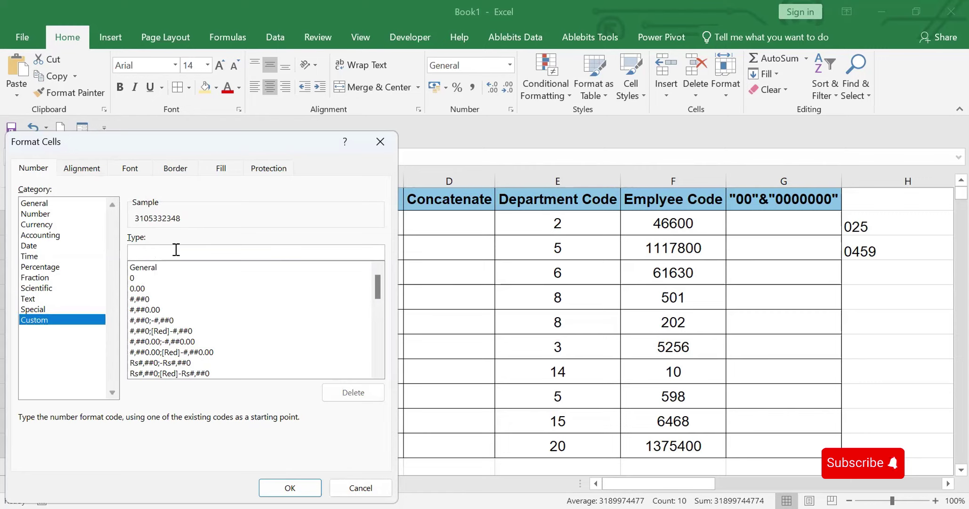
{"action": "type", "text": "00000000000"}
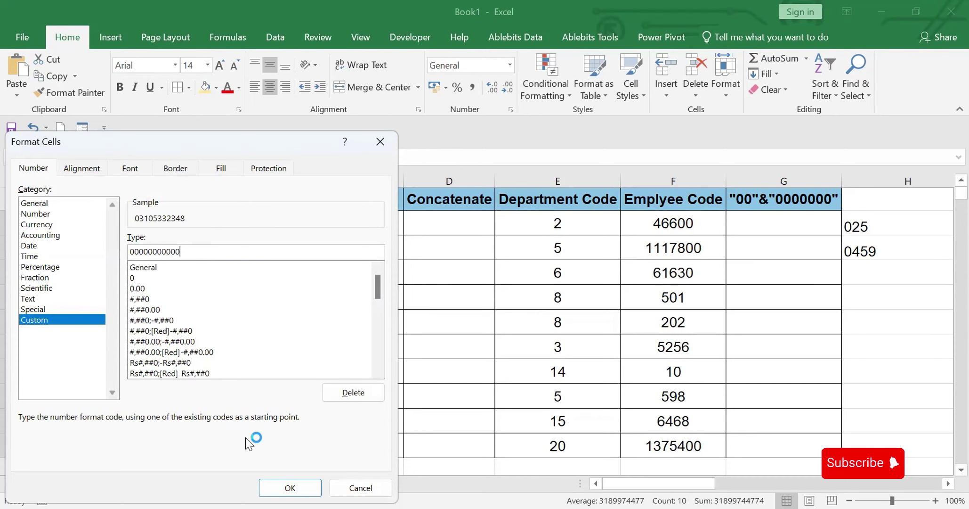
{"action": "left_click", "coordinate": [292, 488]}
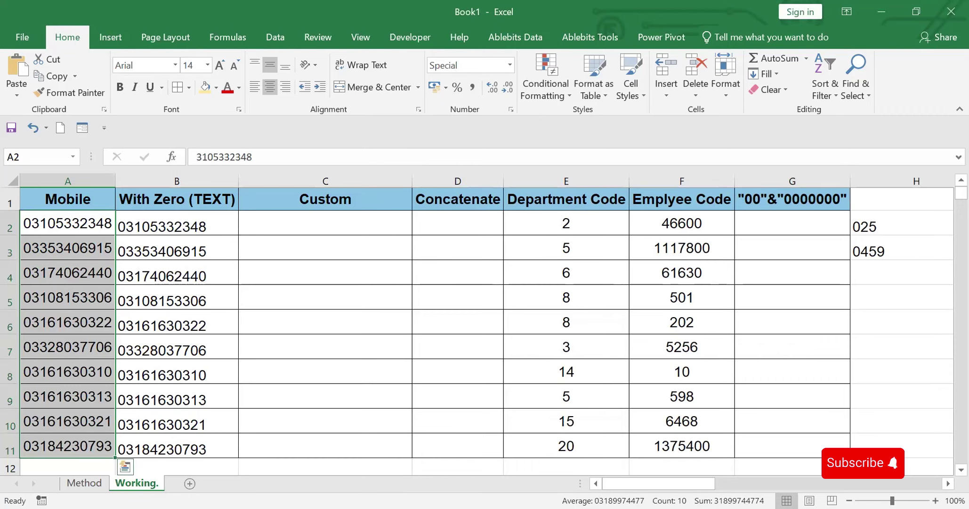
{"action": "key", "text": "ctrl+z"}
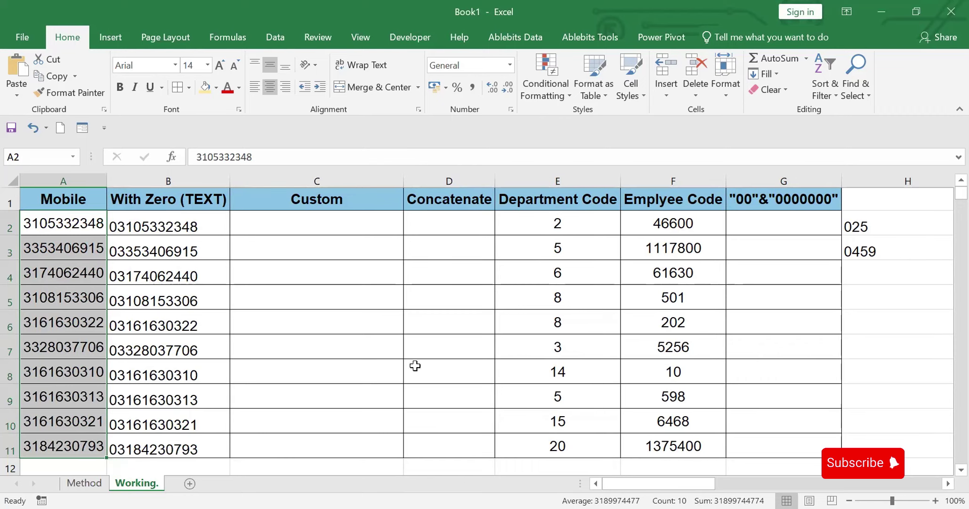
- Enter ="0"&A2 in D2 and fill it down the Concatenate column to D11
{"action": "left_click", "coordinate": [441, 223]}
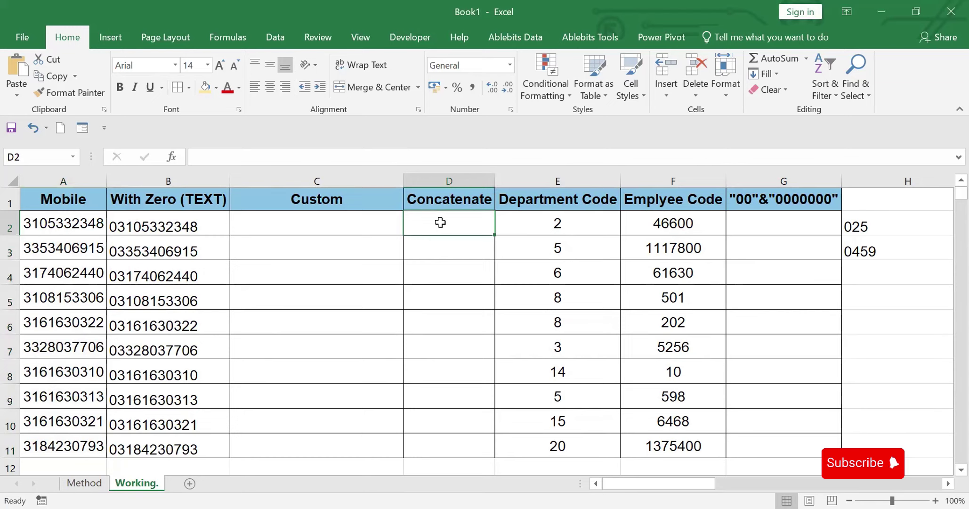
{"action": "type", "text": "\"0\""}
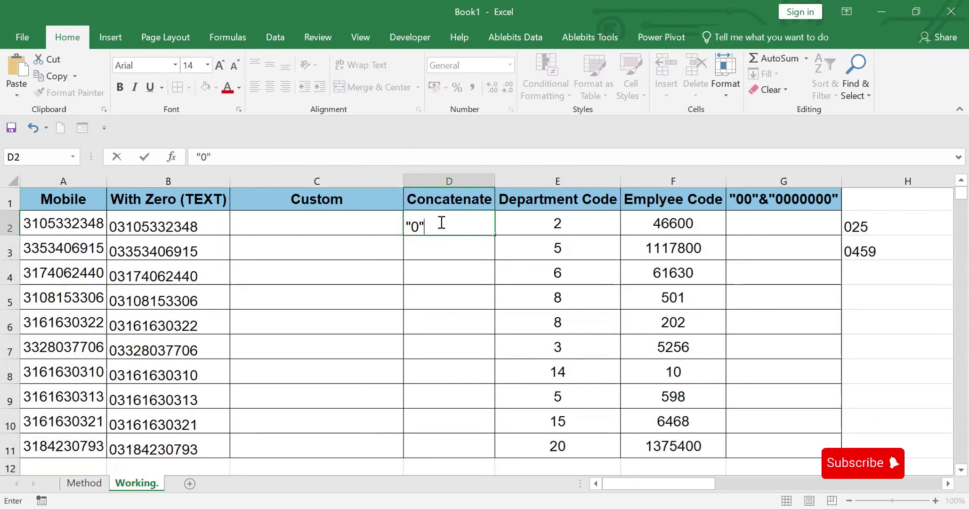
{"action": "type", "text": "&"}
{"action": "left_click", "coordinate": [52, 218]}
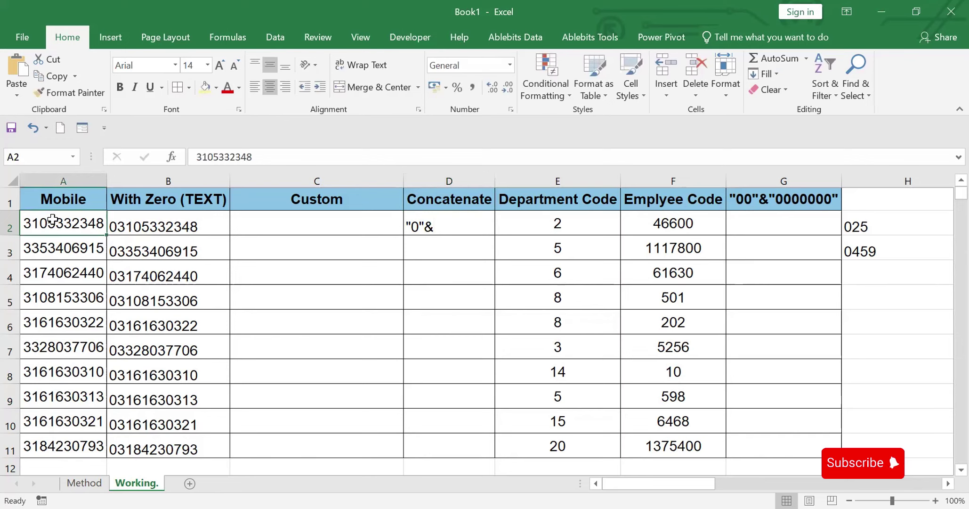
{"action": "left_click", "coordinate": [438, 222]}
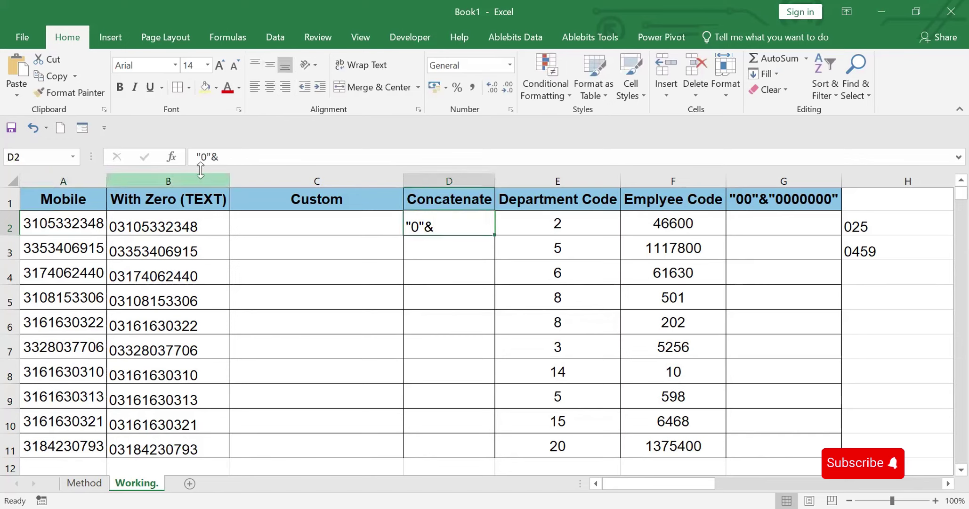
{"action": "left_click", "coordinate": [195, 158]}
{"action": "type", "text": "="}
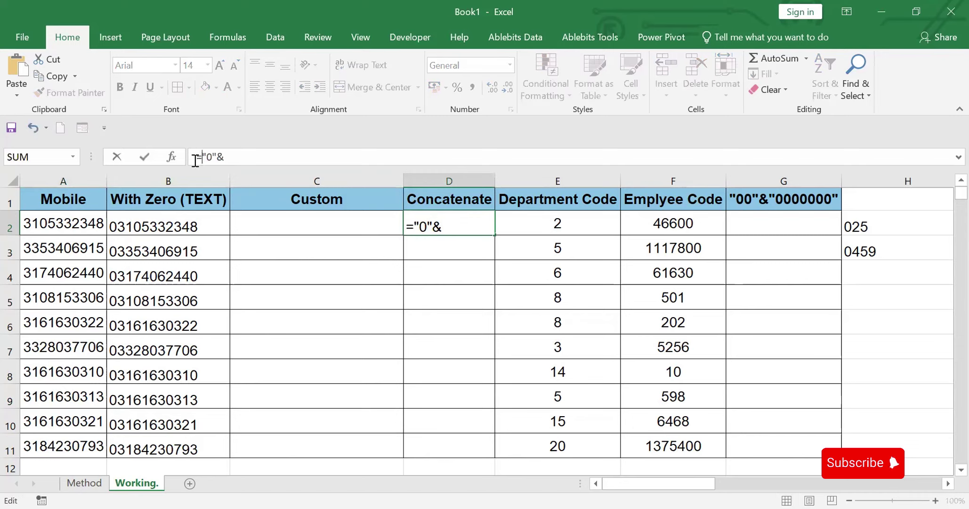
{"action": "left_click", "coordinate": [239, 156]}
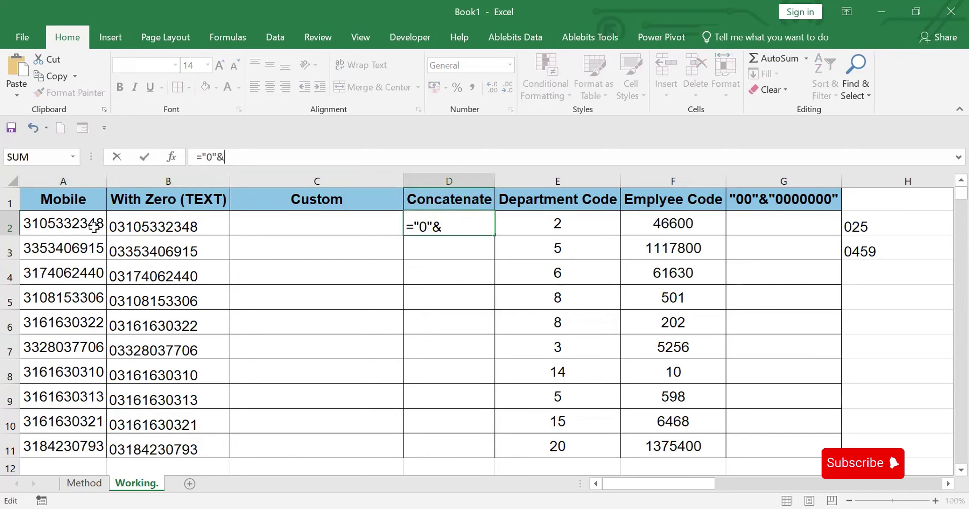
{"action": "left_click", "coordinate": [64, 225]}
{"action": "key", "text": "Return"}
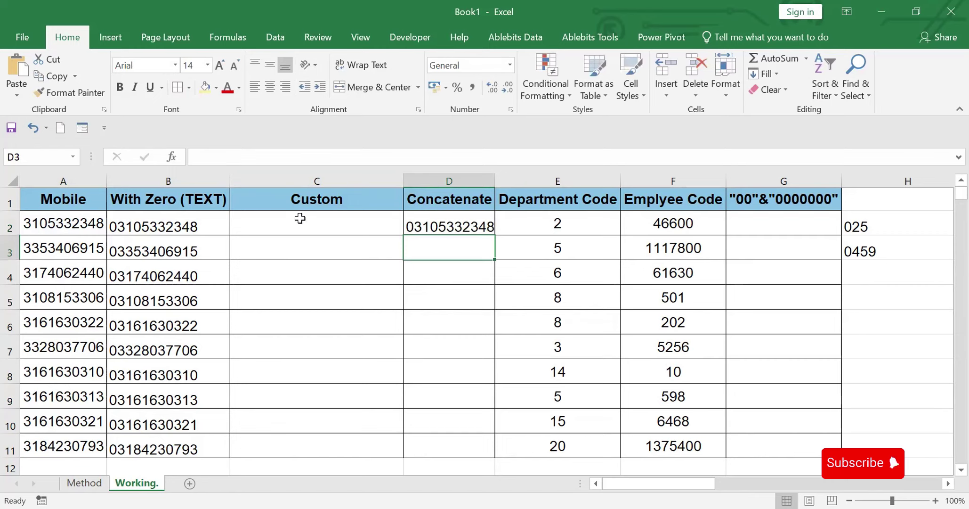
{"action": "left_click", "coordinate": [476, 224]}
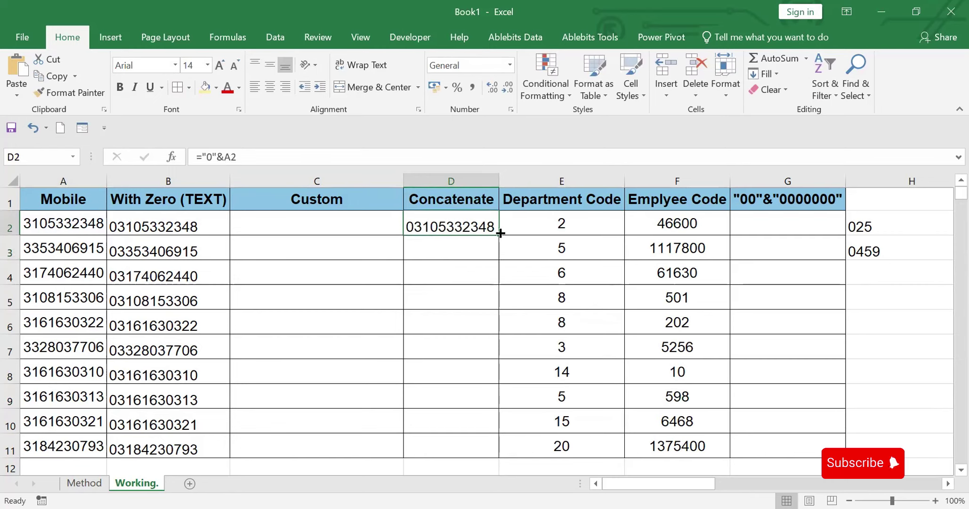
{"action": "double_click", "coordinate": [499, 235]}
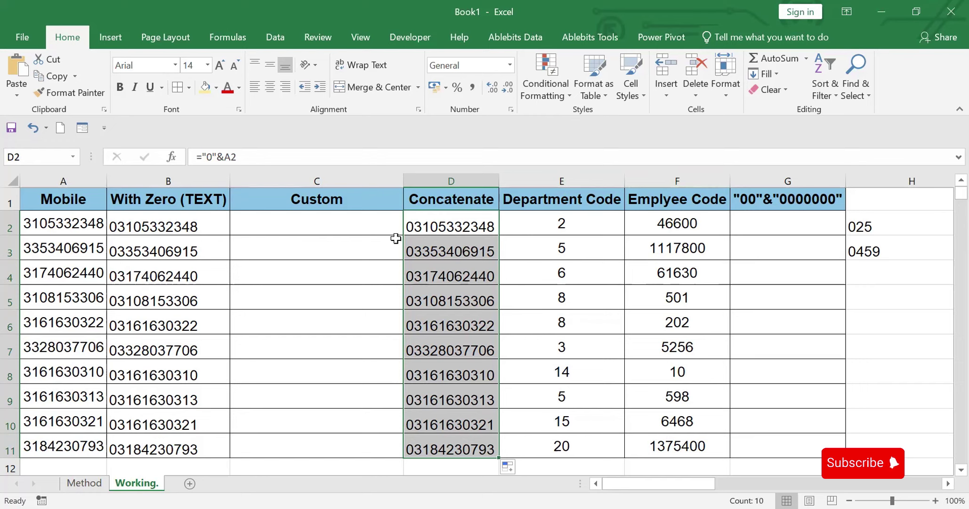
- Start a TEXT formula in G2 that refers to the department code in E2 with the format "00"
{"action": "left_click", "coordinate": [756, 226]}
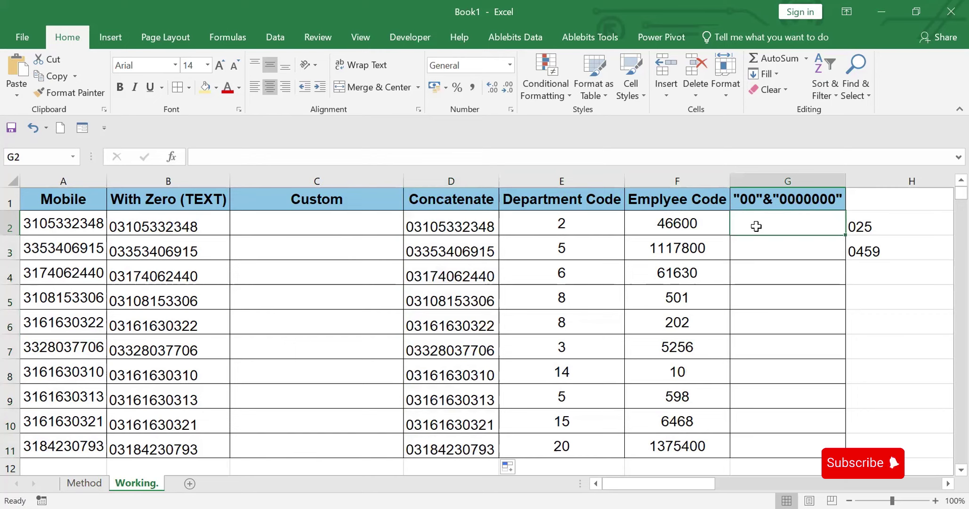
{"action": "double_click", "coordinate": [756, 226]}
{"action": "type", "text": "="}
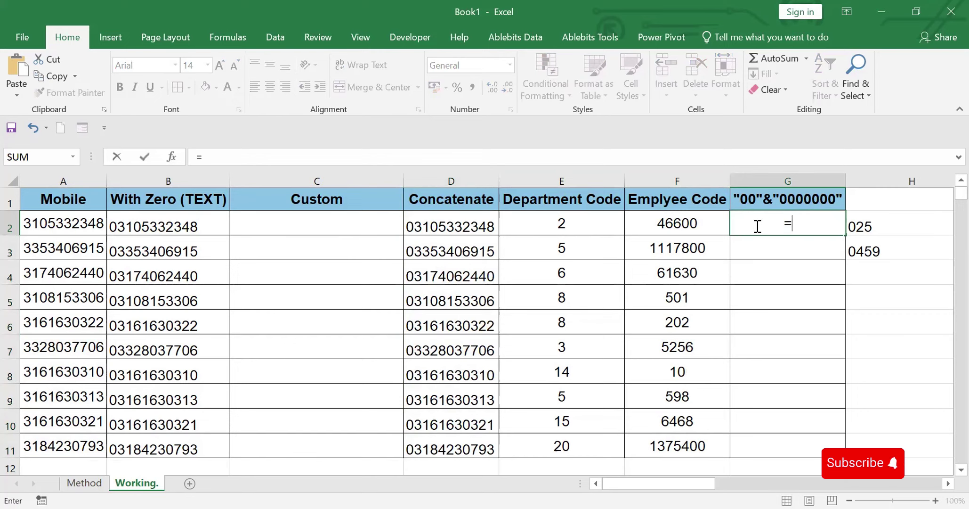
{"action": "type", "text": "t"}
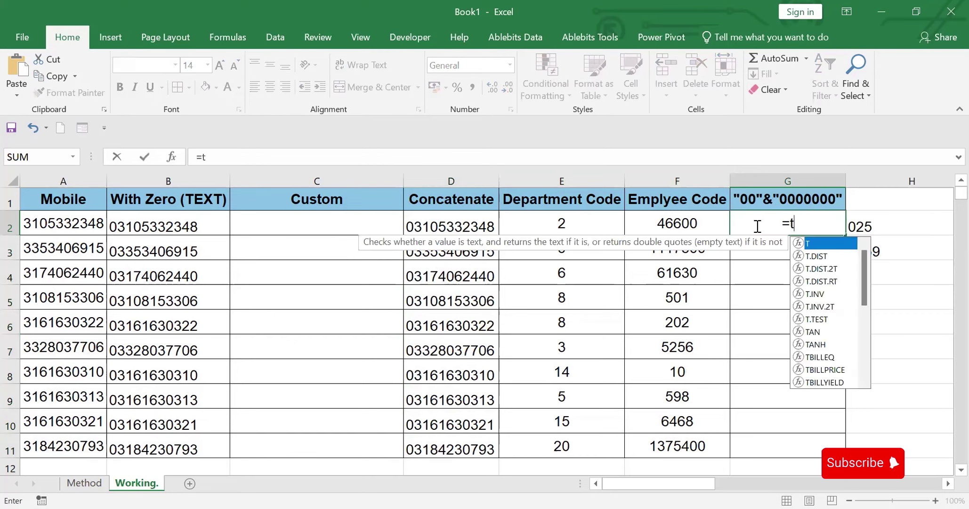
{"action": "type", "text": "ext"}
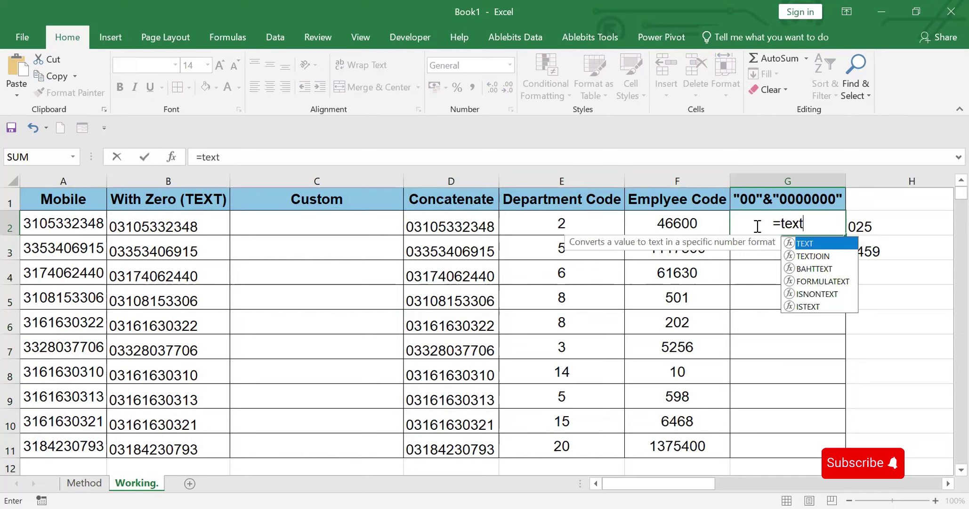
{"action": "type", "text": "("}
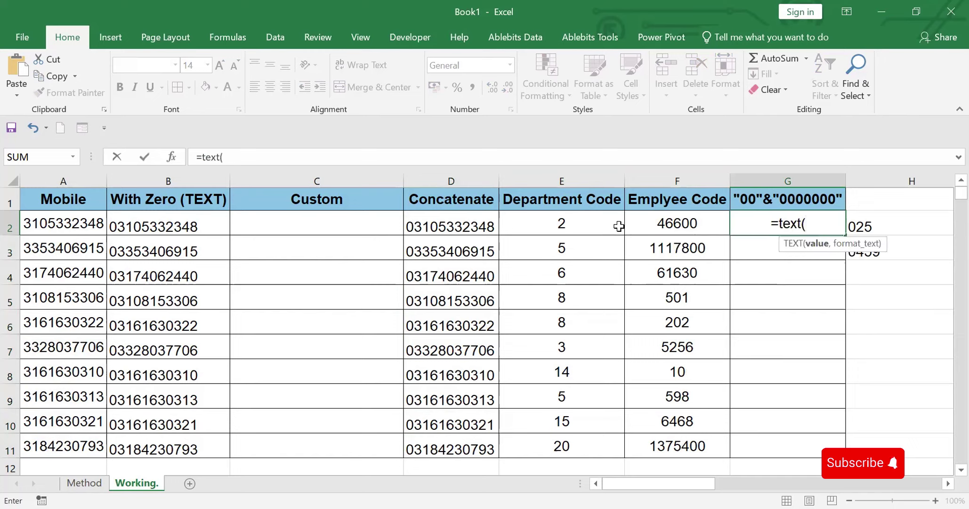
{"action": "left_click", "coordinate": [573, 223]}
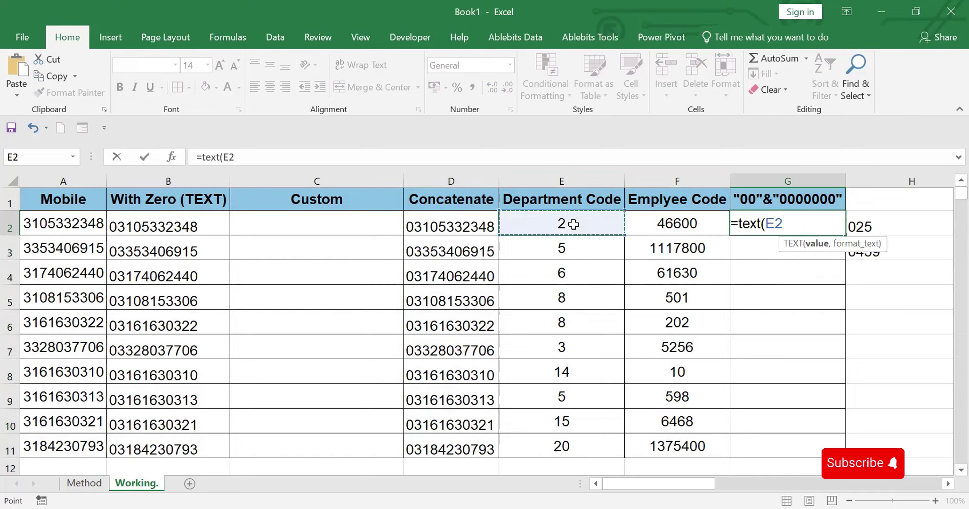
{"action": "key", "text": "F8"}
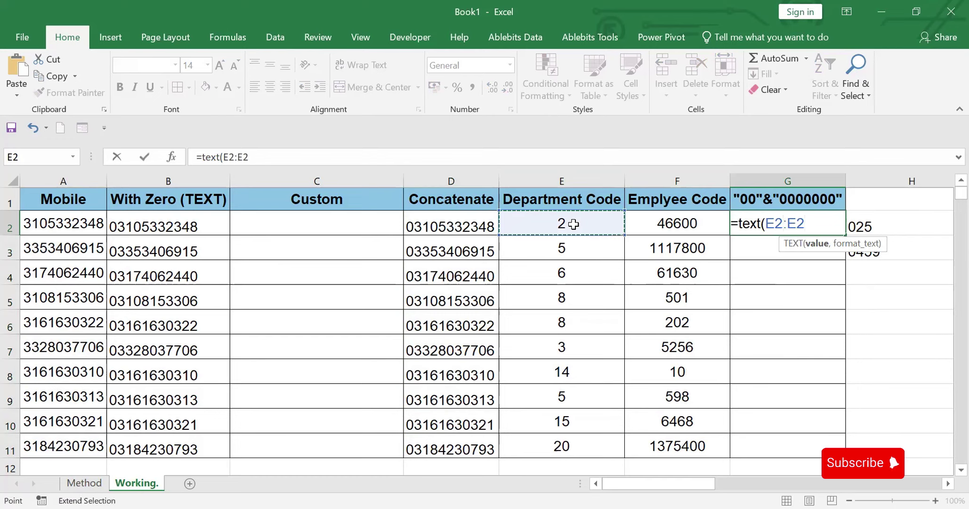
{"action": "type", "text": "\"00\""}
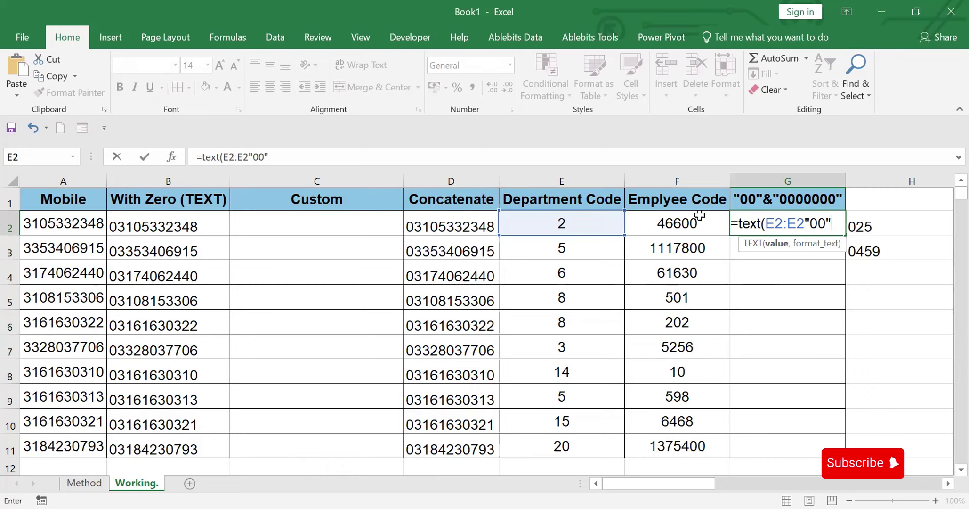
- Correct the G2 formula to =text(E2,"00") with a single cell reference, a comma separator and a closing parenthesis
{"action": "left_click", "coordinate": [805, 222]}
{"action": "key", "text": "BackSpace"}
{"action": "key", "text": "BackSpace"}
{"action": "key", "text": "BackSpace"}
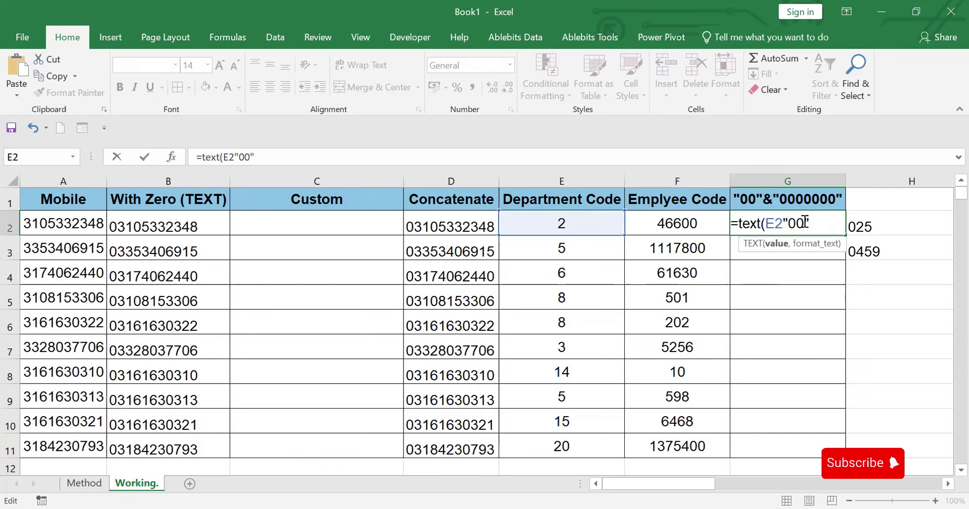
{"action": "type", "text": "."}
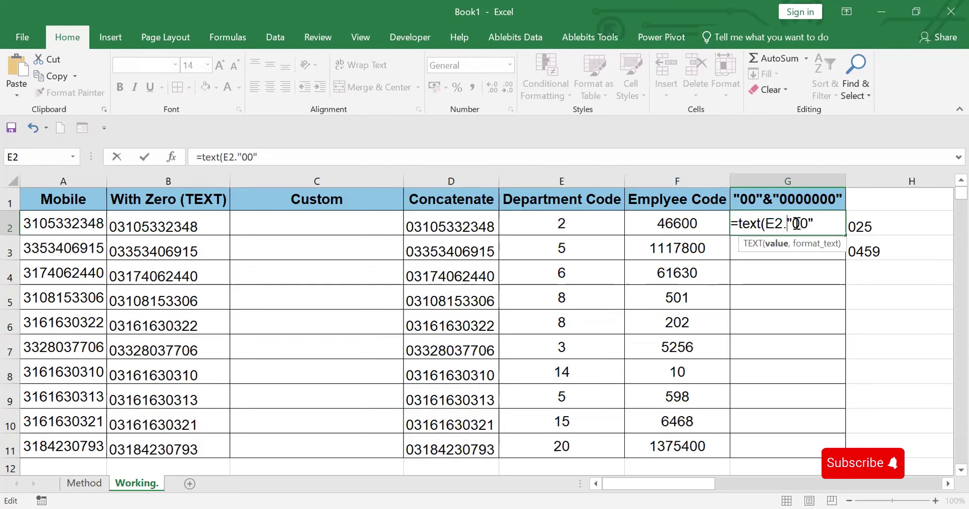
{"action": "key", "text": "BackSpace"}
{"action": "type", "text": ","}
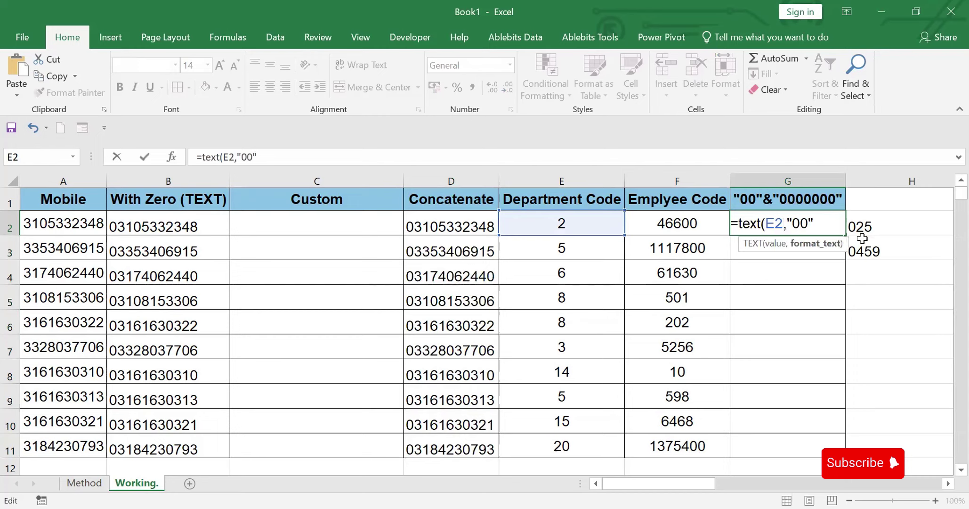
{"action": "left_click", "coordinate": [818, 225]}
{"action": "type", "text": ")"}
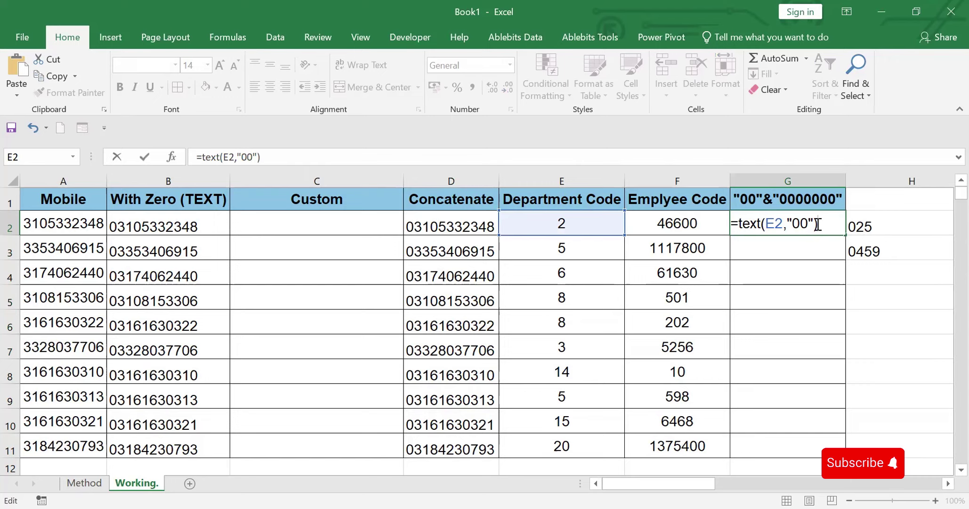
- Complete the G2 formula as =TEXT(E2,"00")&TEXT(F2,"0000000") and fill it down to G11
{"action": "type", "text": "&"}
{"action": "type", "text": "text"}
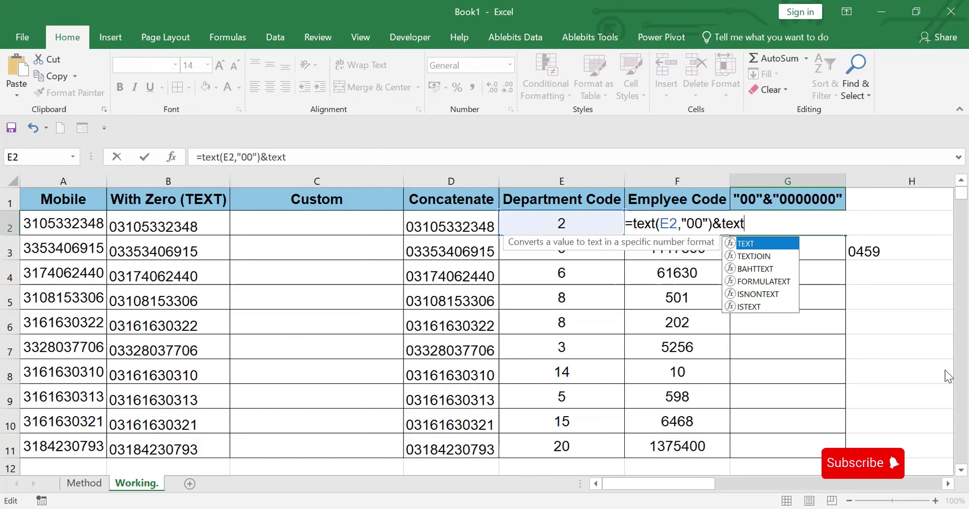
{"action": "type", "text": "("}
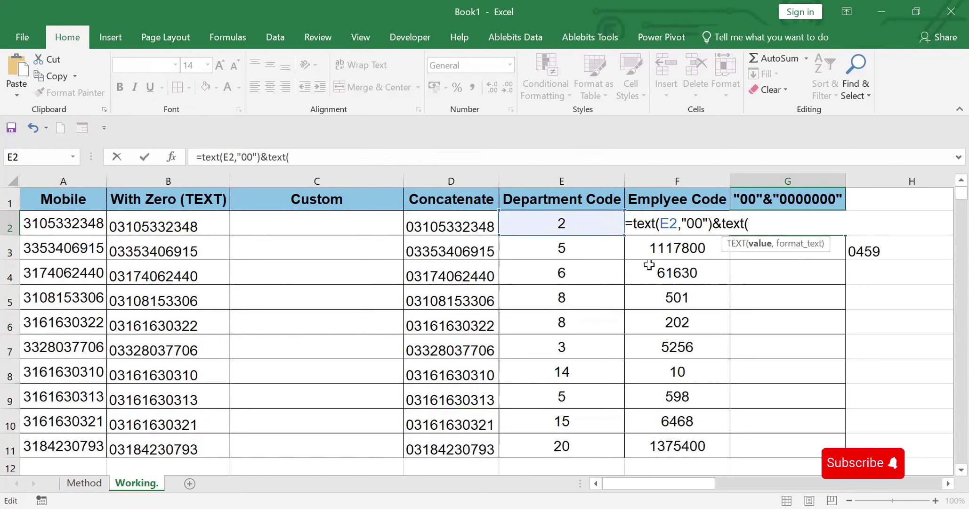
{"action": "left_click", "coordinate": [585, 223]}
{"action": "key", "text": "Right"}
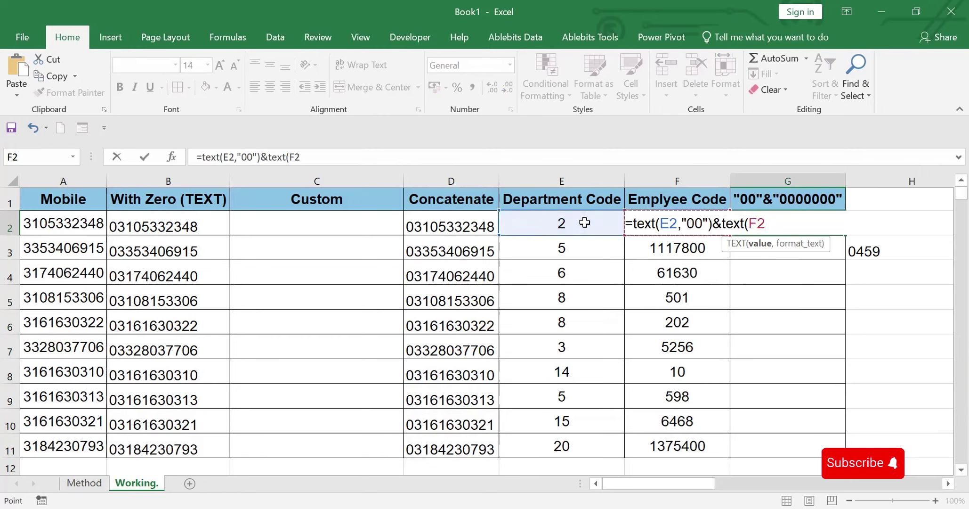
{"action": "type", "text": ",\""}
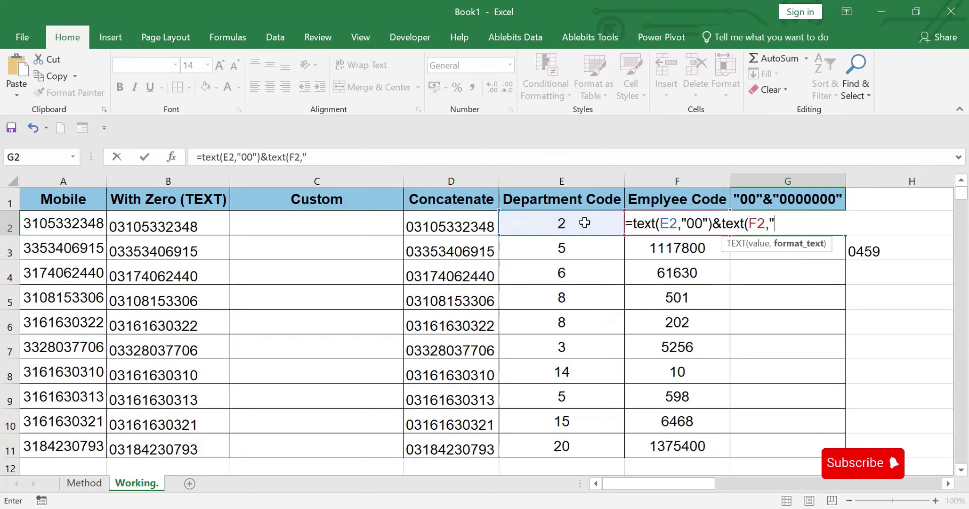
{"action": "type", "text": "0000000\""}
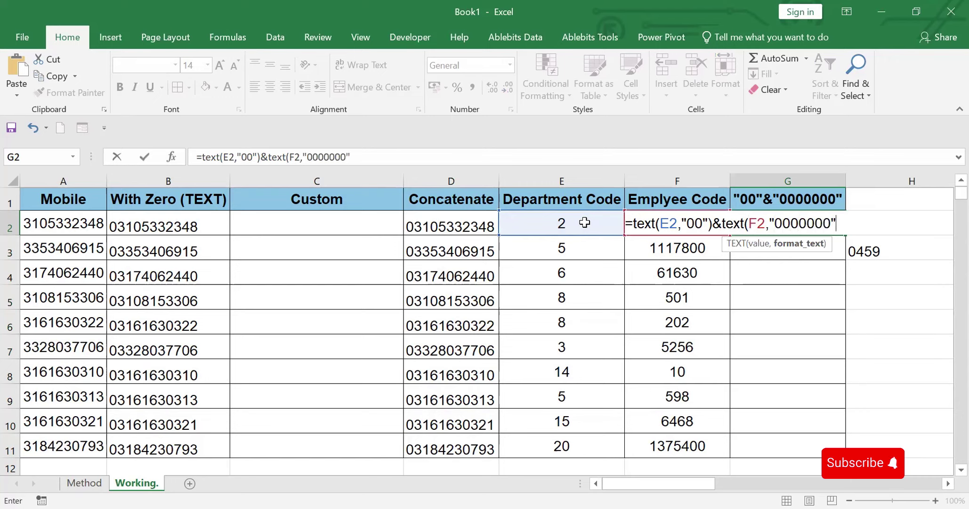
{"action": "type", "text": ")"}
{"action": "key", "text": "Return"}
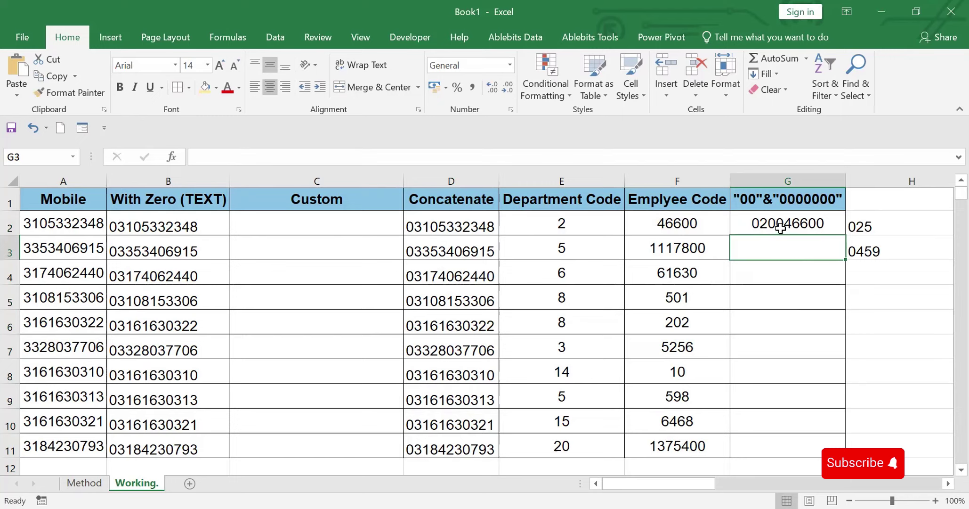
{"action": "left_click", "coordinate": [828, 223]}
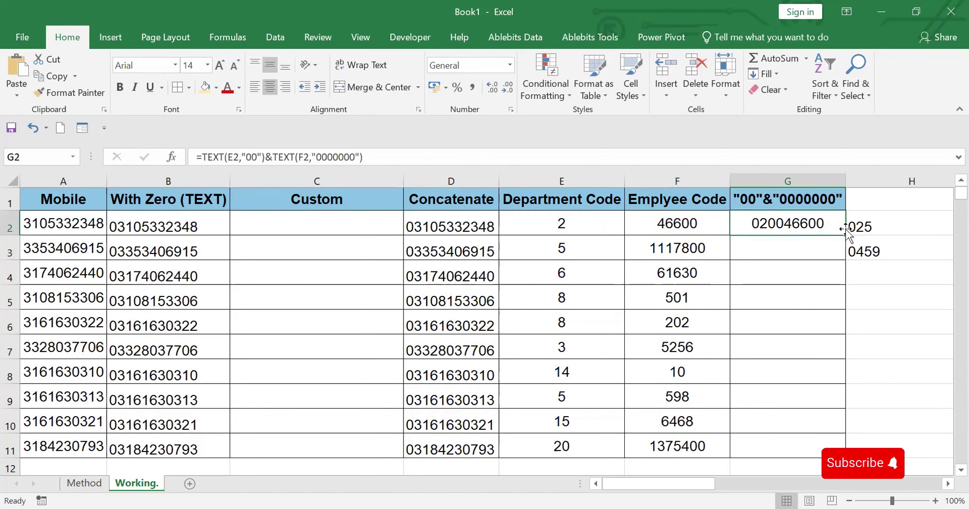
{"action": "double_click", "coordinate": [848, 234]}
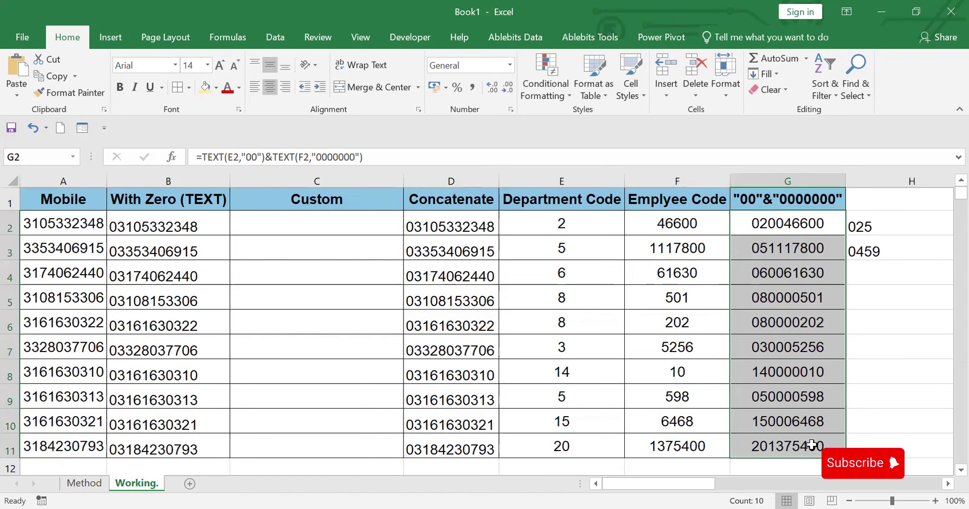
- Apply the custom number format 000 to the empty cells H5:H9
{"action": "left_click", "coordinate": [948, 484]}
{"action": "left_click", "coordinate": [948, 484]}
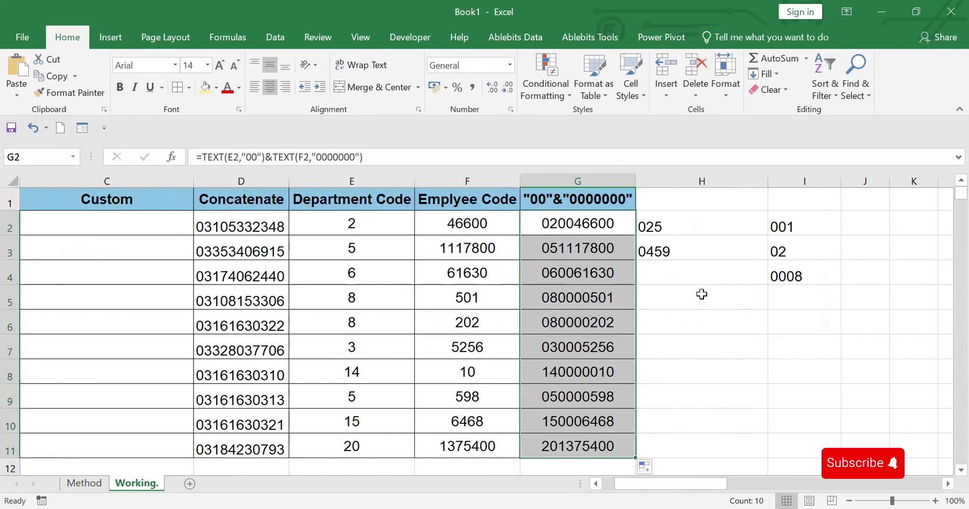
{"action": "left_click_drag", "start_coordinate": [701, 294], "coordinate": [702, 383]}
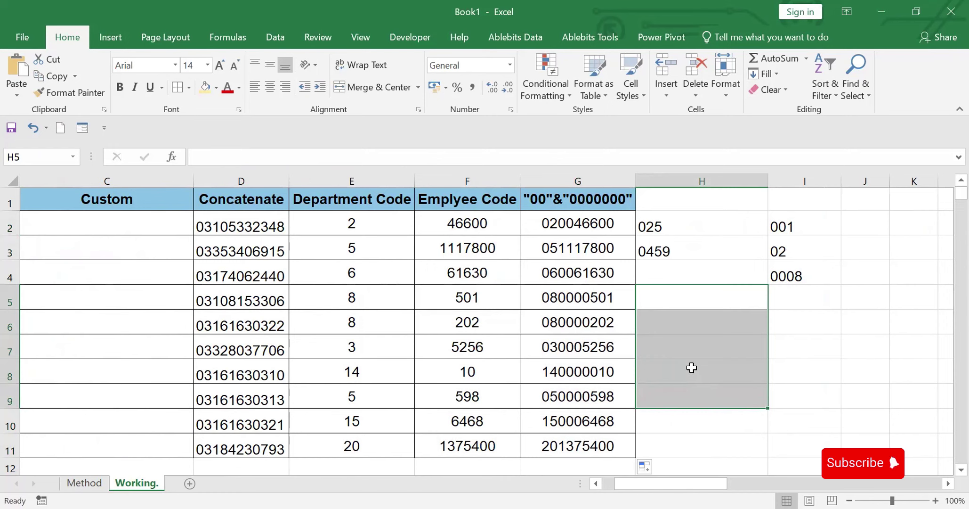
{"action": "right_click", "coordinate": [692, 370]}
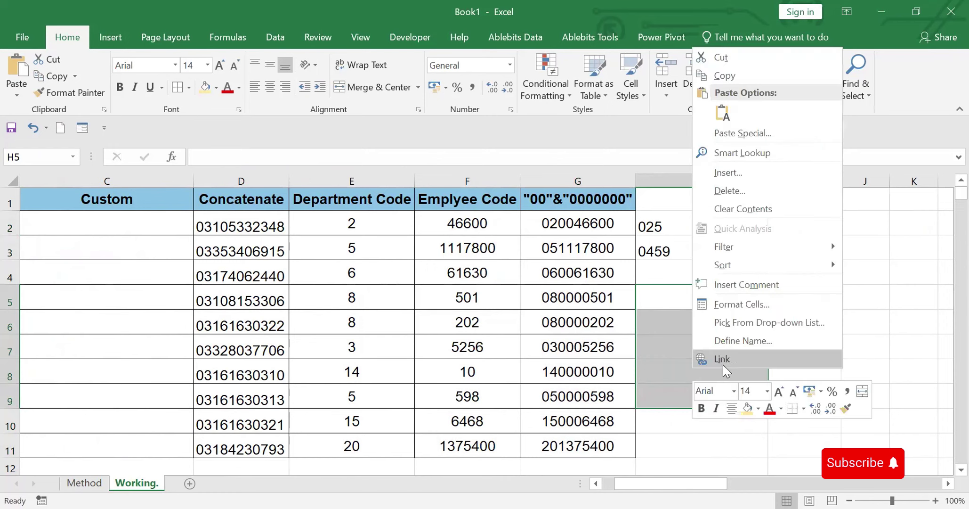
{"action": "left_click", "coordinate": [738, 306]}
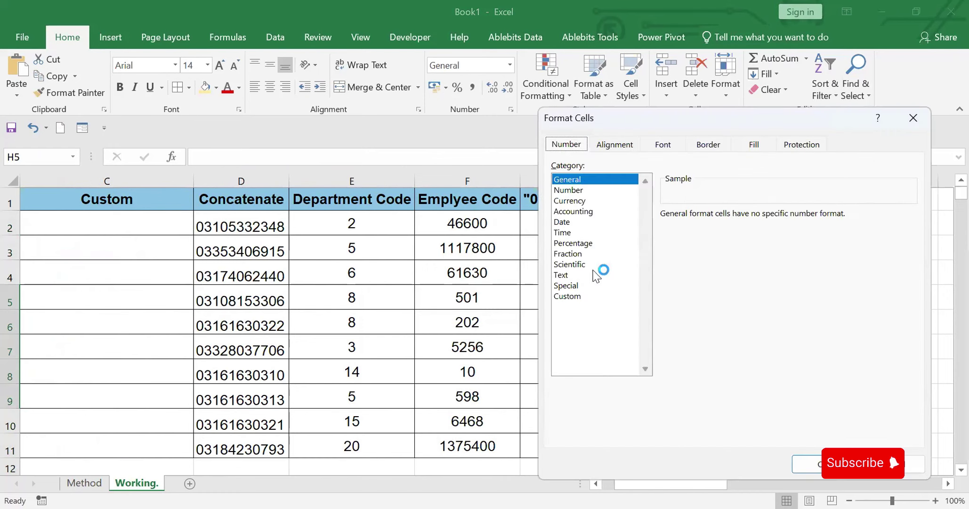
{"action": "left_click", "coordinate": [567, 297]}
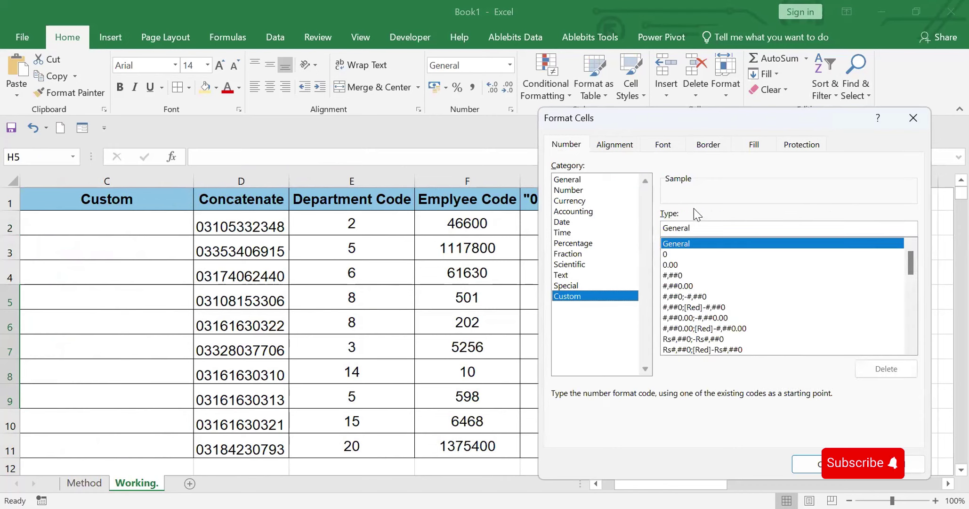
{"action": "left_click", "coordinate": [709, 226]}
{"action": "key", "text": "BackSpace"}
{"action": "key", "text": "BackSpace"}
{"action": "key", "text": "BackSpace"}
{"action": "key", "text": "BackSpace"}
{"action": "key", "text": "BackSpace"}
{"action": "key", "text": "BackSpace"}
{"action": "key", "text": "BackSpace"}
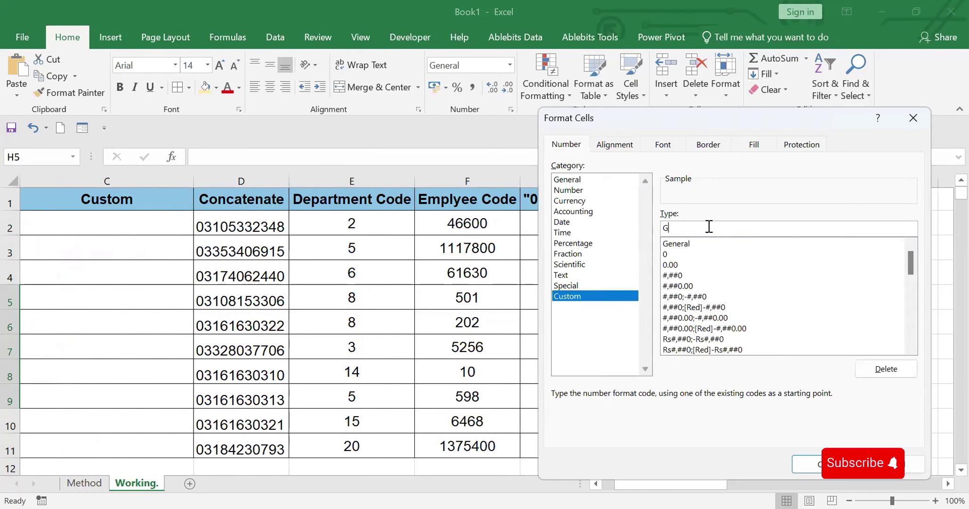
{"action": "type", "text": "000"}
{"action": "left_click", "coordinate": [812, 463]}
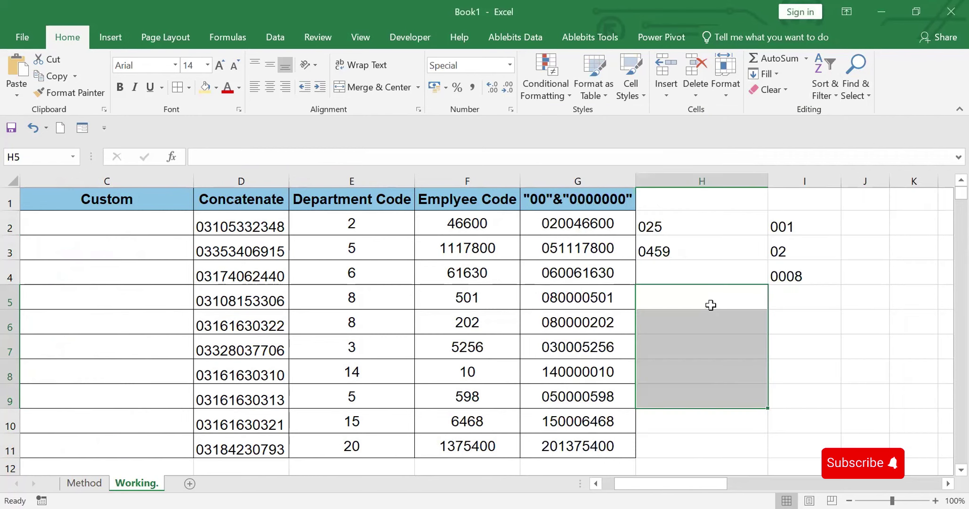
- Enter the sample numbers 1, 022, 222 and 02 in cells H5 to H8
{"action": "left_click", "coordinate": [709, 300]}
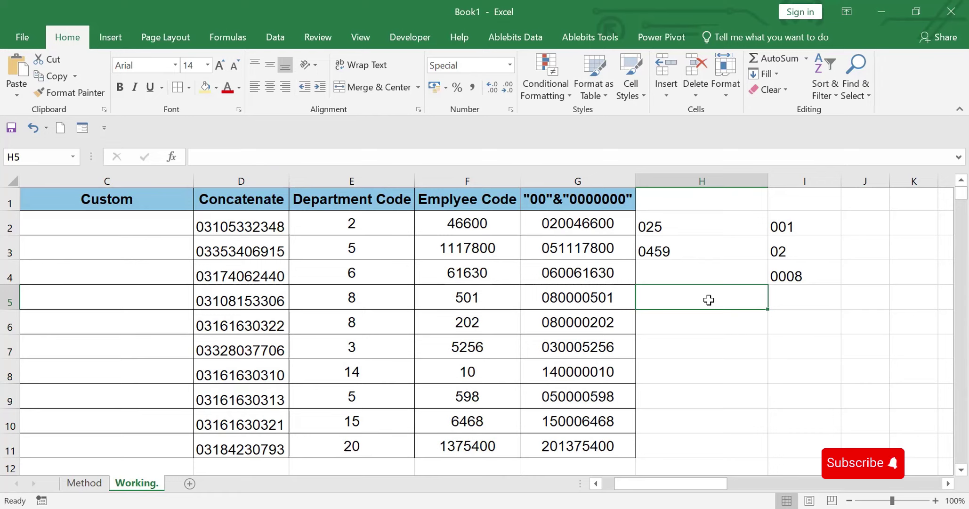
{"action": "type", "text": "1"}
{"action": "key", "text": "Return"}
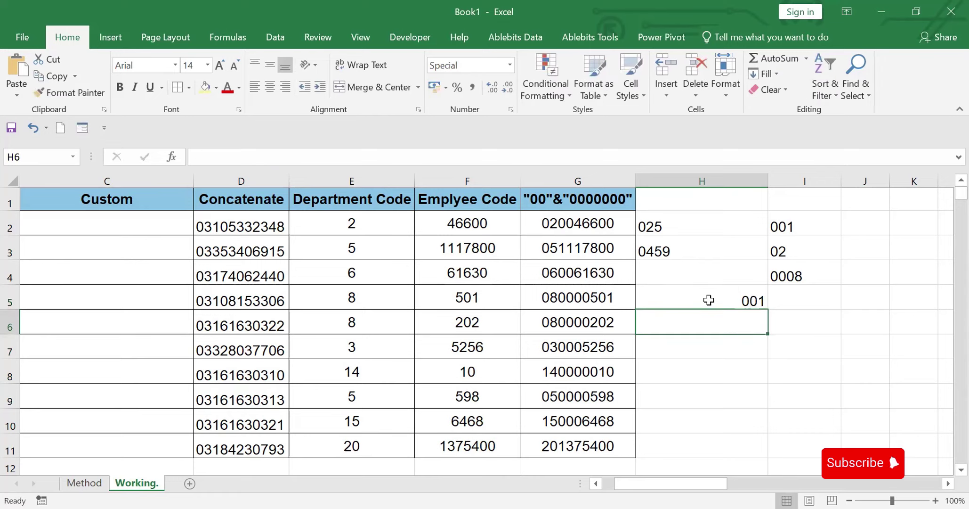
{"action": "type", "text": "02"}
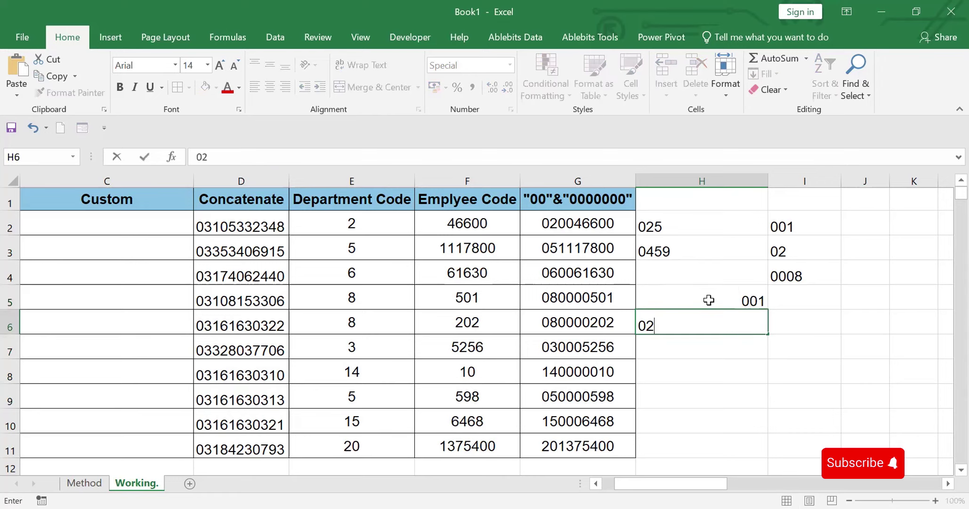
{"action": "type", "text": "2"}
{"action": "key", "text": "Return"}
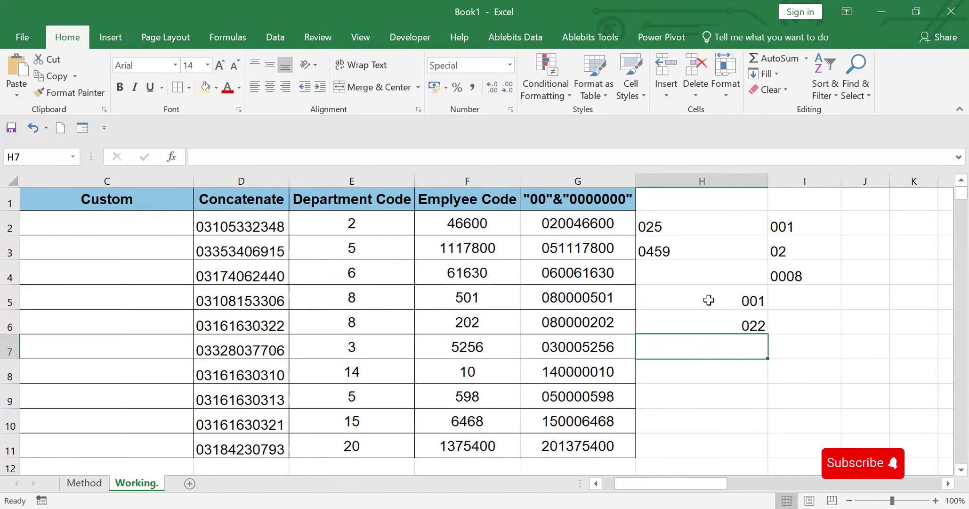
{"action": "type", "text": "222"}
{"action": "key", "text": "Return"}
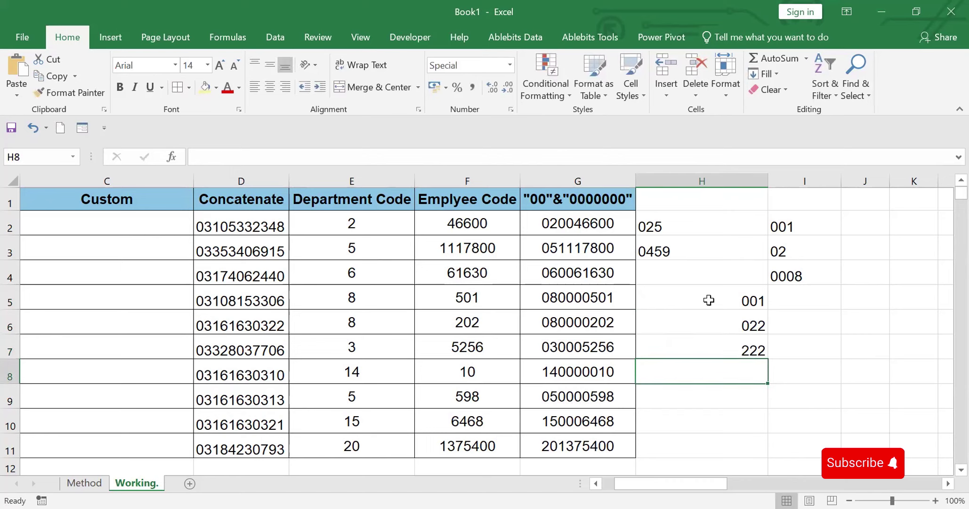
{"action": "type", "text": "02"}
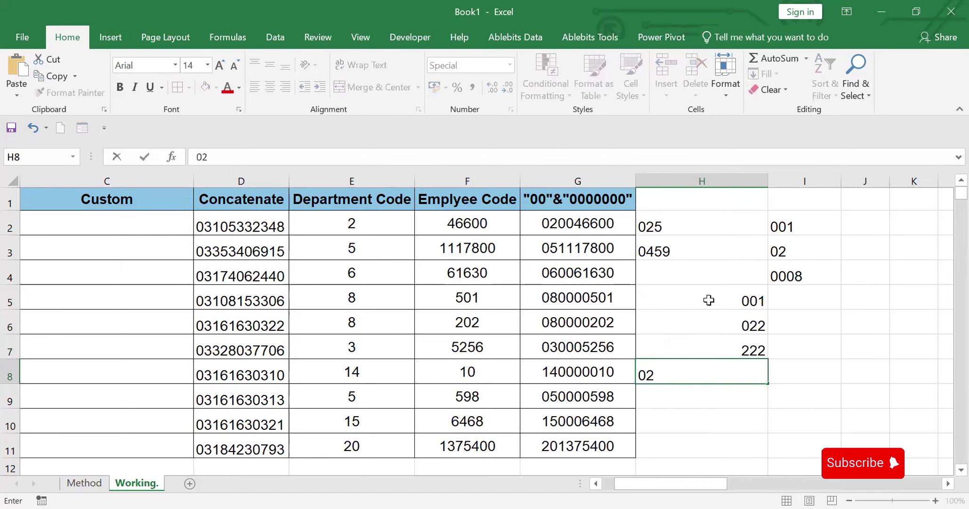
{"action": "key", "text": "Return"}
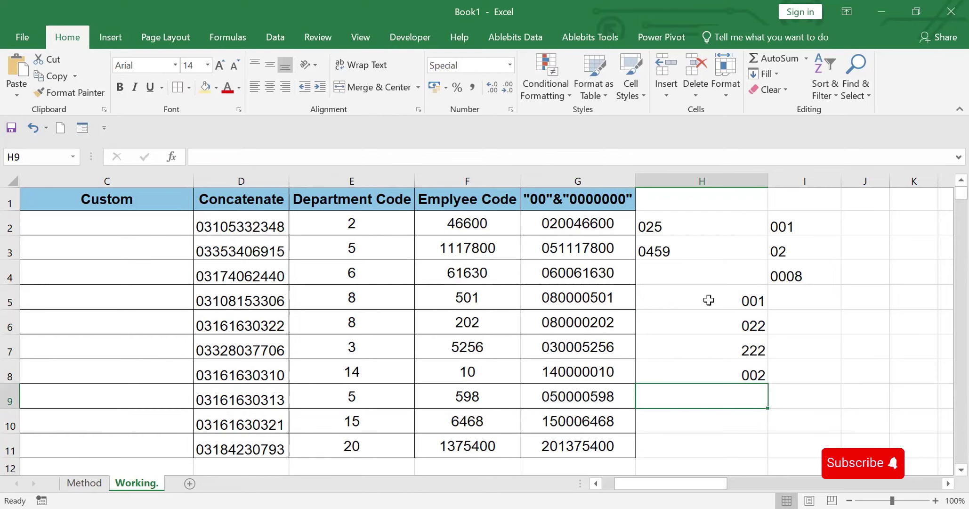
- Clear the contents of H1:H4 and apply the custom number format "00"# to these cells
{"action": "left_click_drag", "start_coordinate": [701, 199], "coordinate": [704, 272]}
{"action": "key", "text": "Delete"}
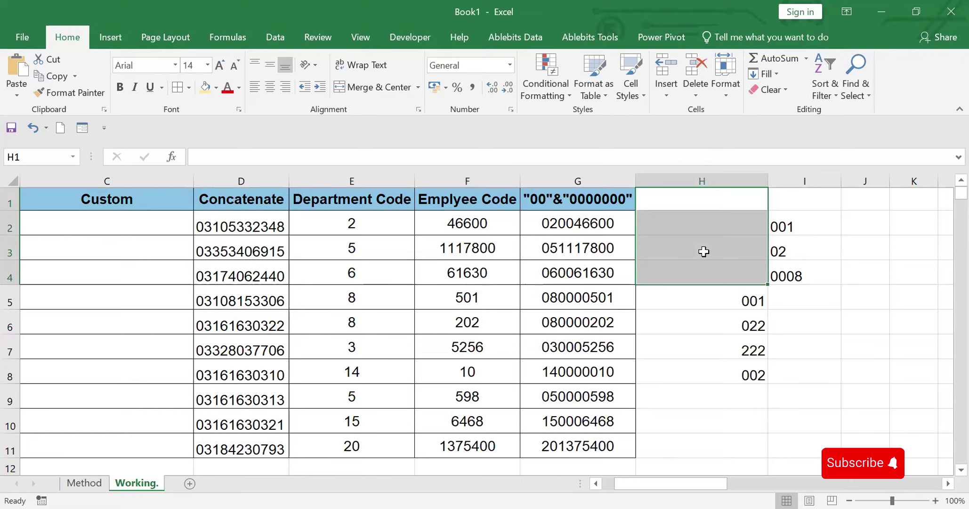
{"action": "right_click", "coordinate": [704, 251]}
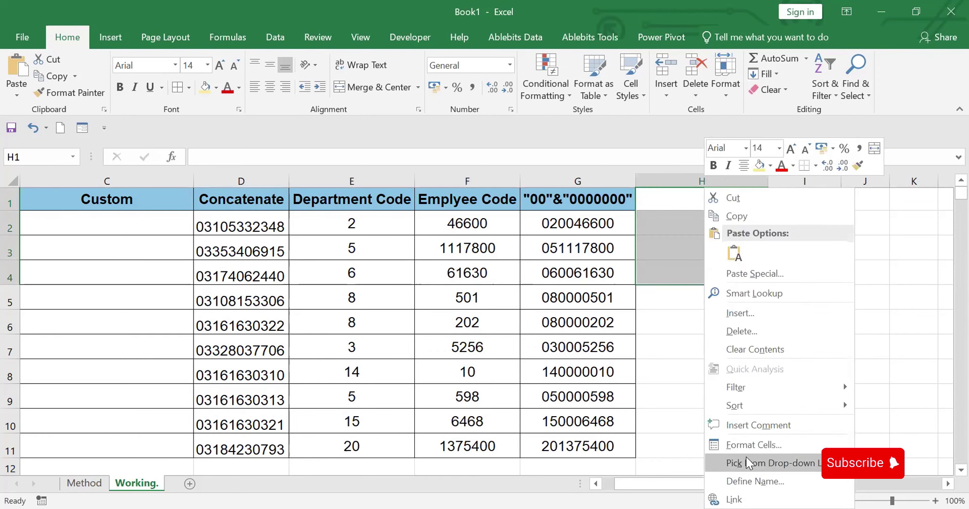
{"action": "left_click", "coordinate": [750, 445]}
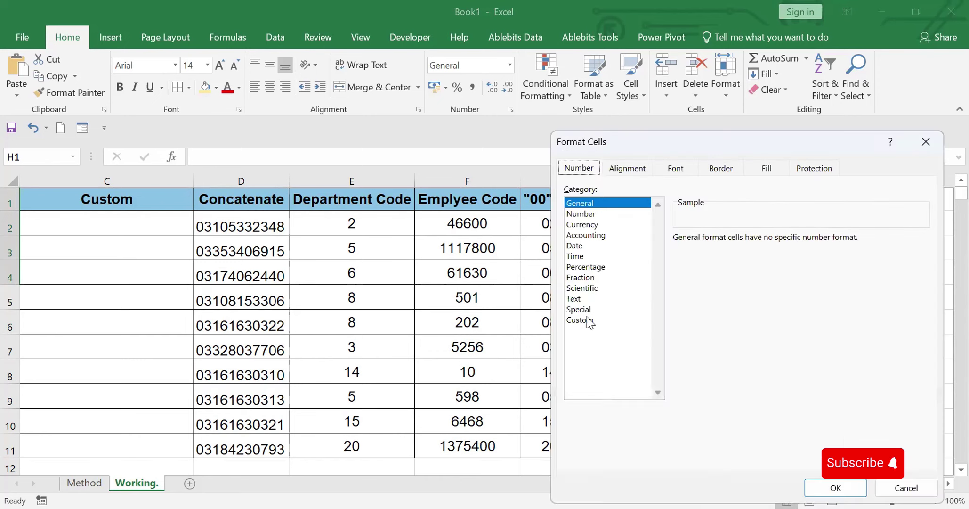
{"action": "left_click", "coordinate": [583, 320]}
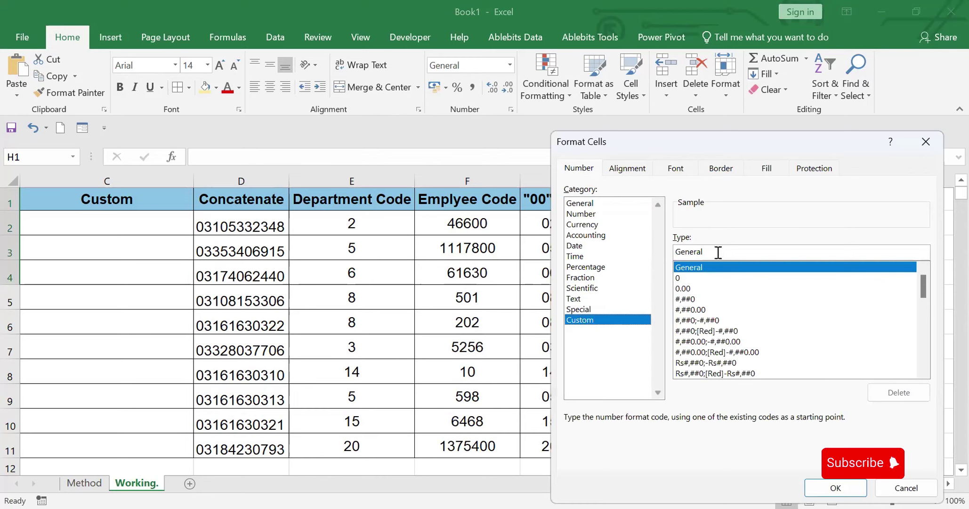
{"action": "key", "text": "BackSpace"}
{"action": "key", "text": "BackSpace"}
{"action": "key", "text": "BackSpace"}
{"action": "key", "text": "BackSpace"}
{"action": "key", "text": "BackSpace"}
{"action": "key", "text": "BackSpace"}
{"action": "key", "text": "BackSpace"}
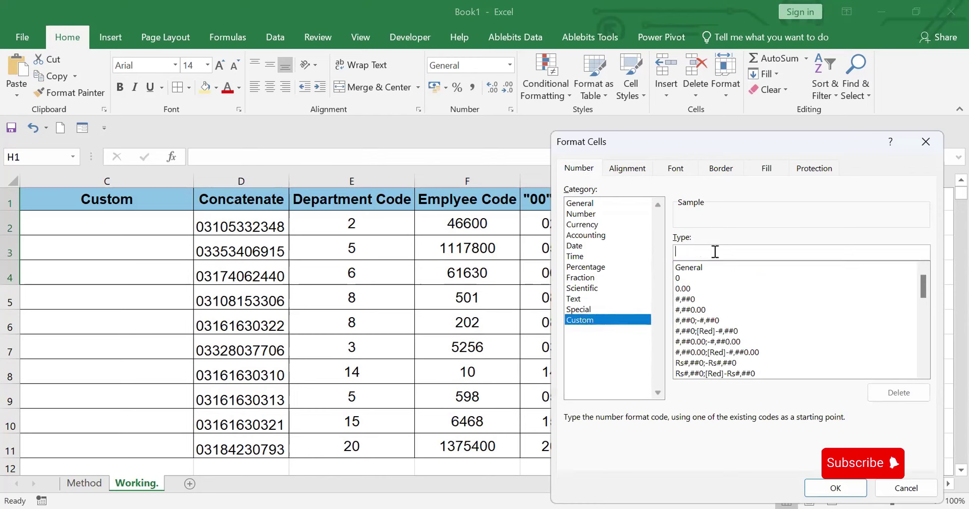
{"action": "type", "text": "\"00\"@"}
{"action": "key", "text": "BackSpace"}
{"action": "type", "text": "#"}
{"action": "left_click", "coordinate": [836, 488]}
- Enter the sample numbers 1, 22 and 45698 in cells H1 to H3
{"action": "left_click", "coordinate": [684, 201]}
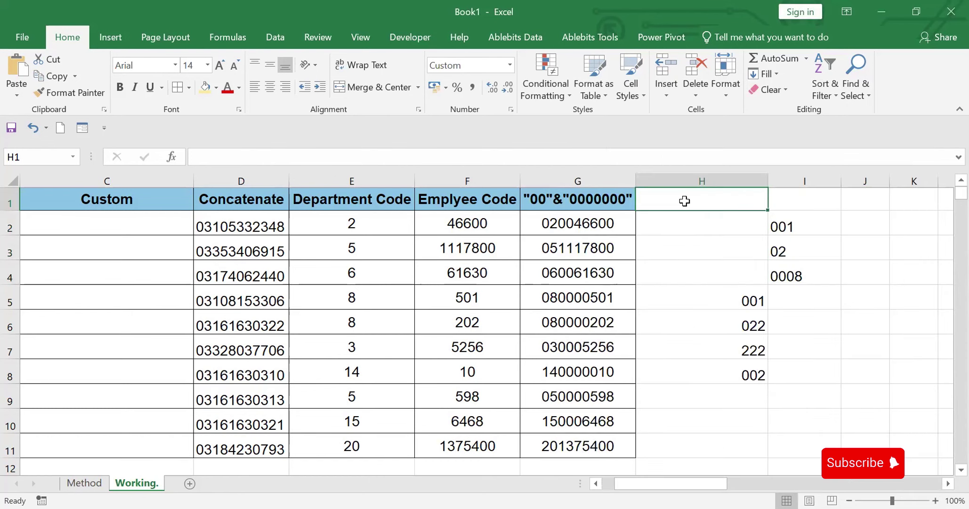
{"action": "type", "text": "1"}
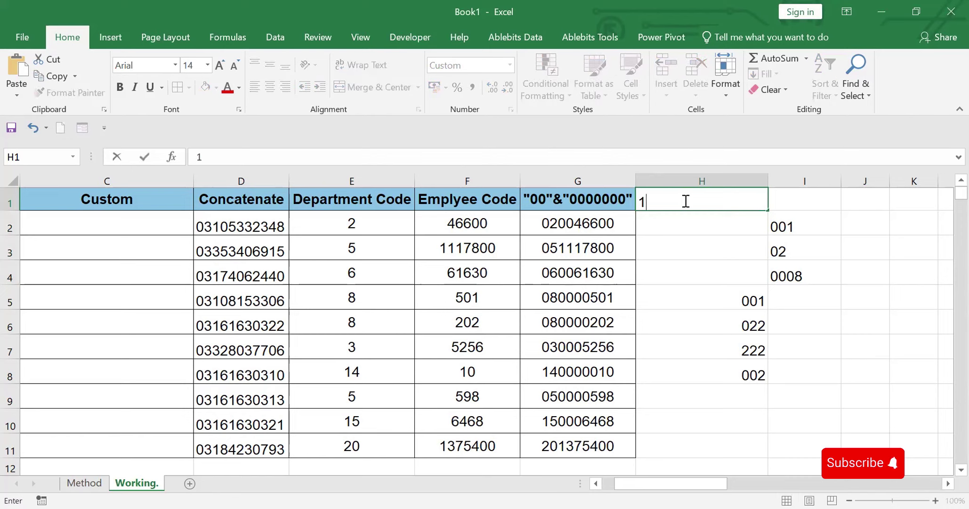
{"action": "key", "text": "Return"}
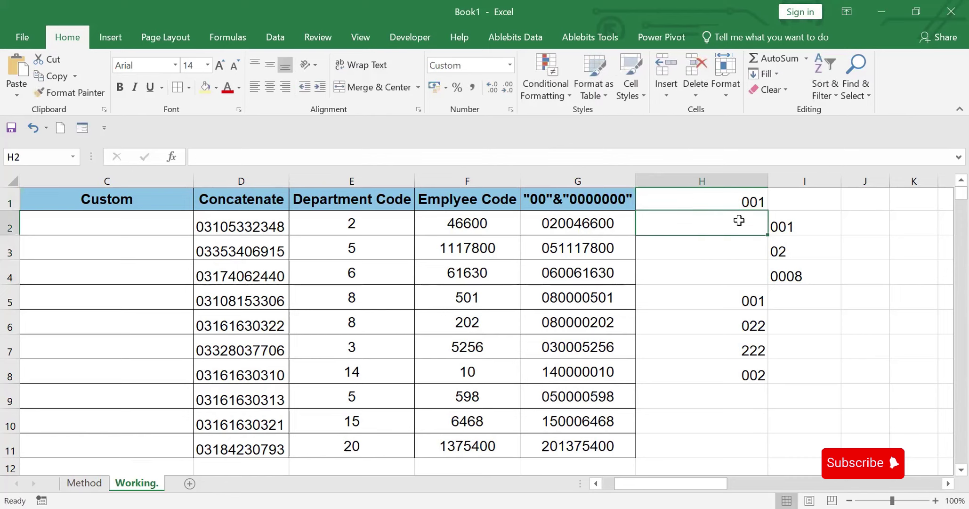
{"action": "type", "text": "22"}
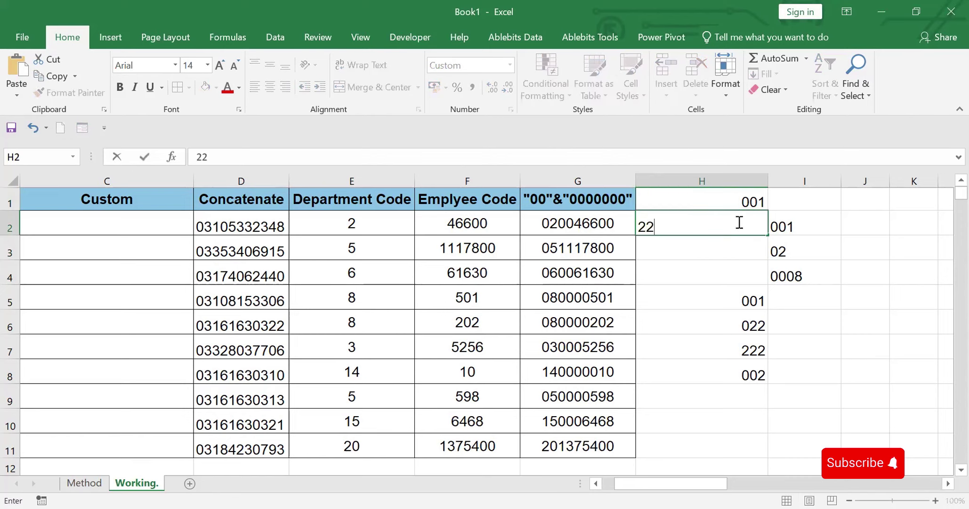
{"action": "key", "text": "Return"}
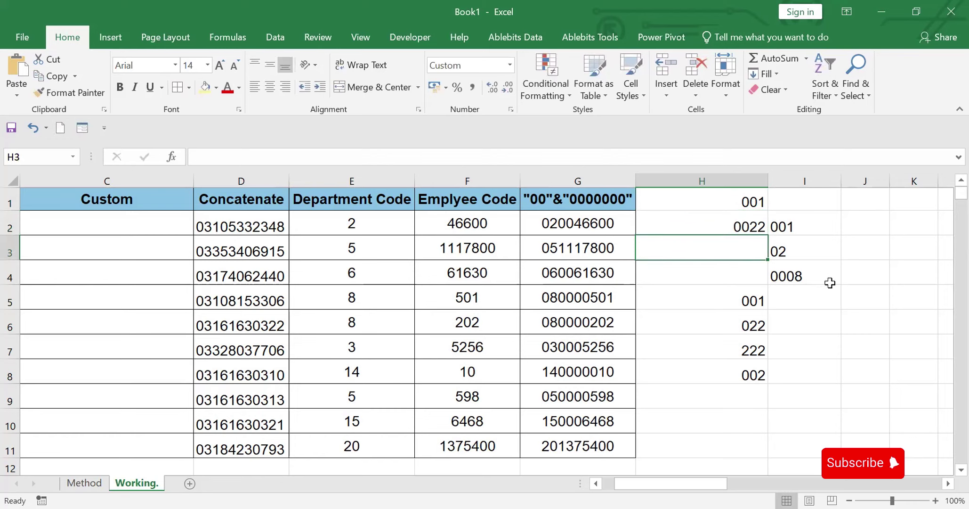
{"action": "type", "text": "45698"}
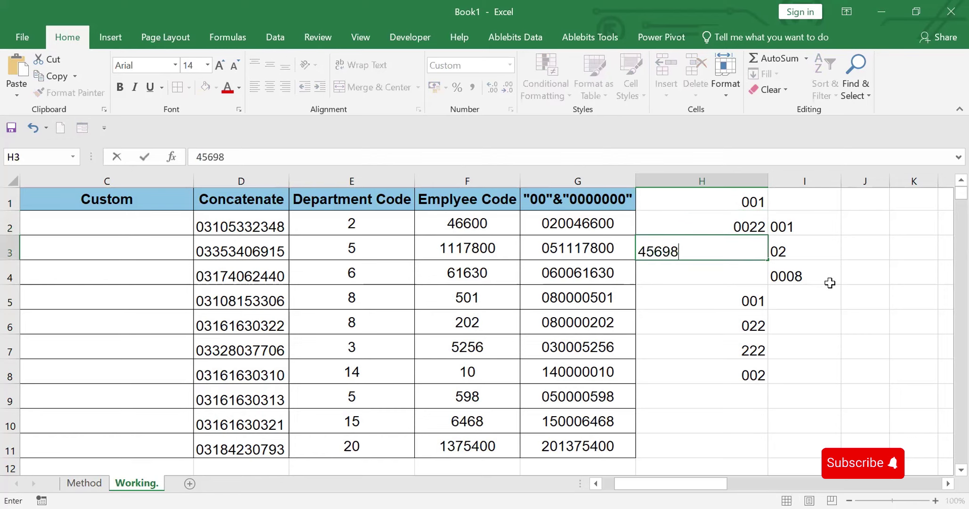
{"action": "key", "text": "Return"}
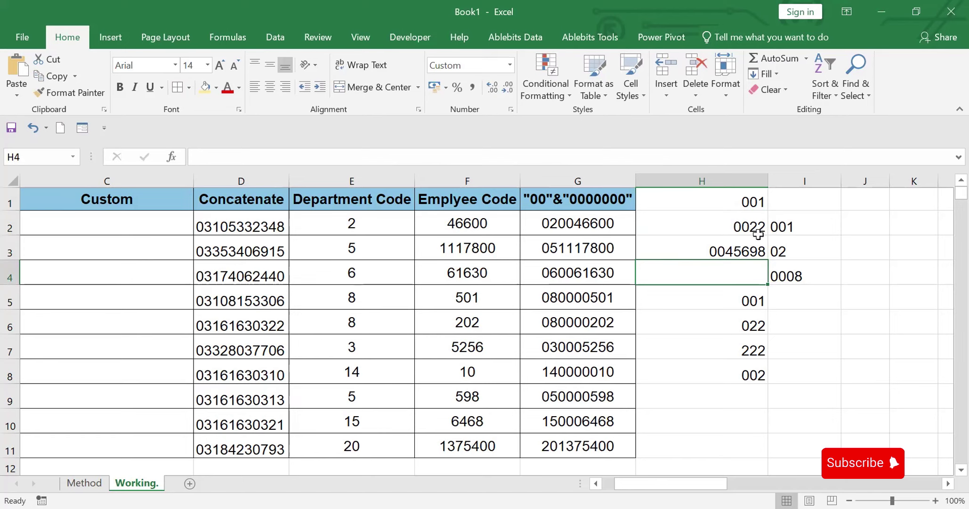
- Insert an empty column before column H, next to the "00"&"0000000" column
{"action": "left_click", "coordinate": [723, 176]}
{"action": "right_click", "coordinate": [722, 176]}
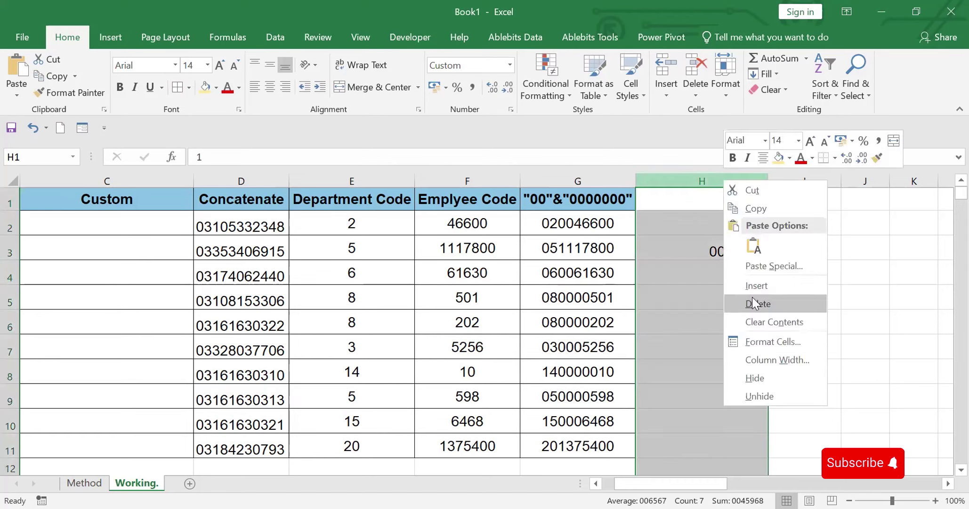
{"action": "left_click", "coordinate": [756, 289]}
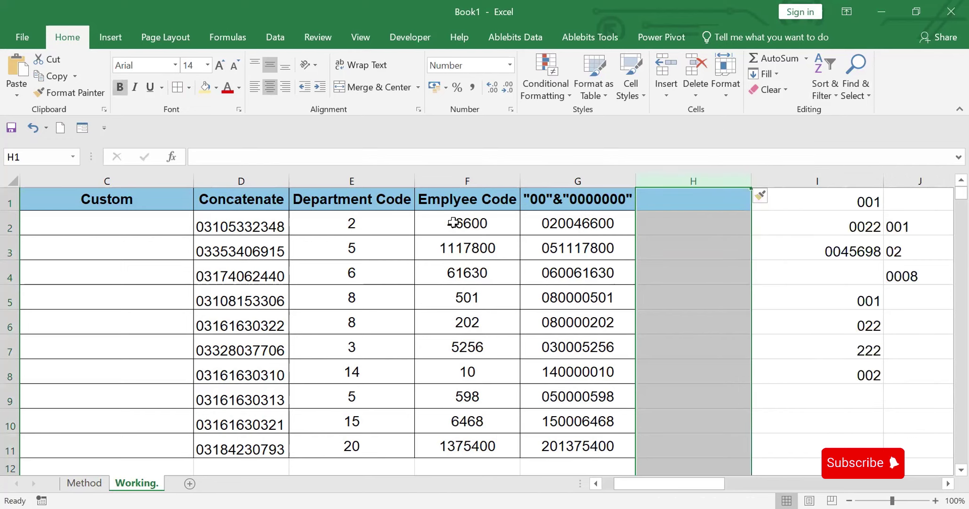
- Enter the formula ="00"&F2 in H2 to prefix the employee code with two zeros, and fill it down to H11
{"action": "left_click", "coordinate": [460, 179]}
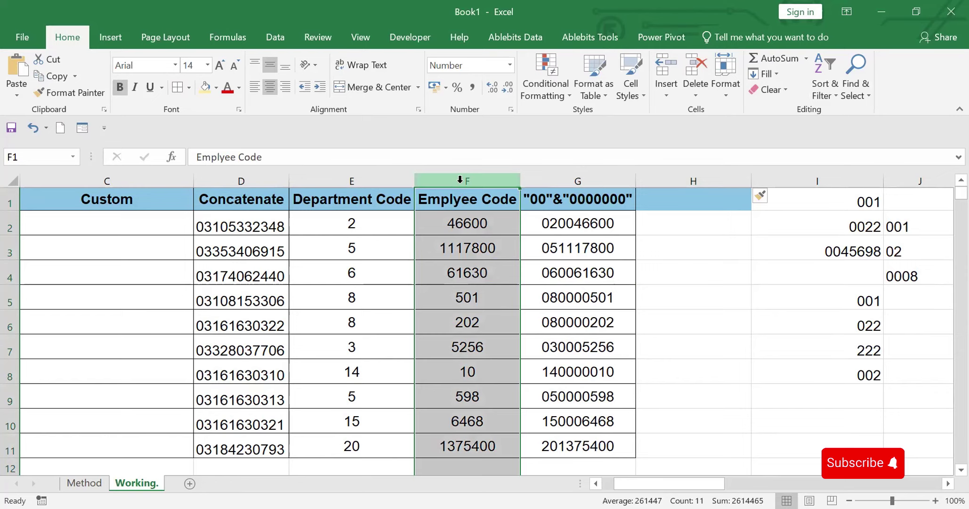
{"action": "left_click", "coordinate": [705, 225]}
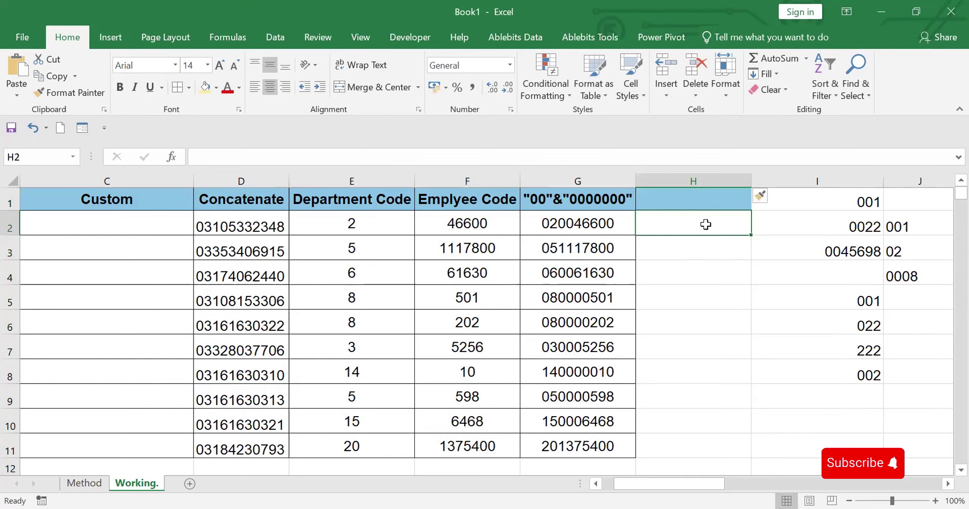
{"action": "type", "text": "="}
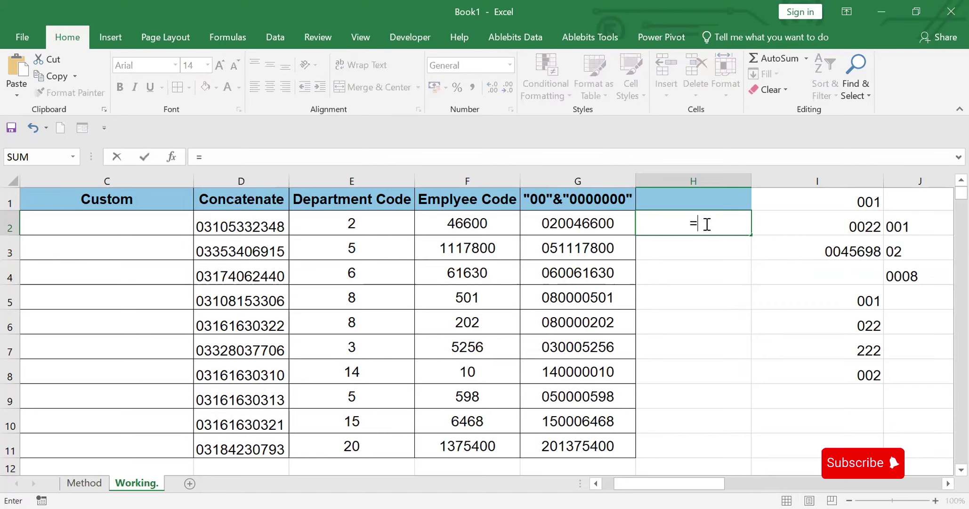
{"action": "type", "text": "\"00\""}
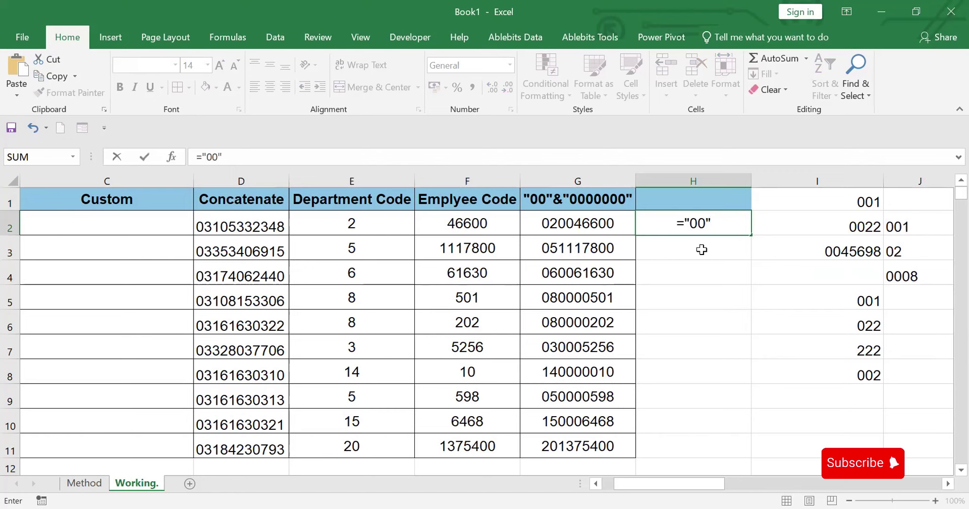
{"action": "type", "text": "&"}
{"action": "left_click", "coordinate": [463, 224]}
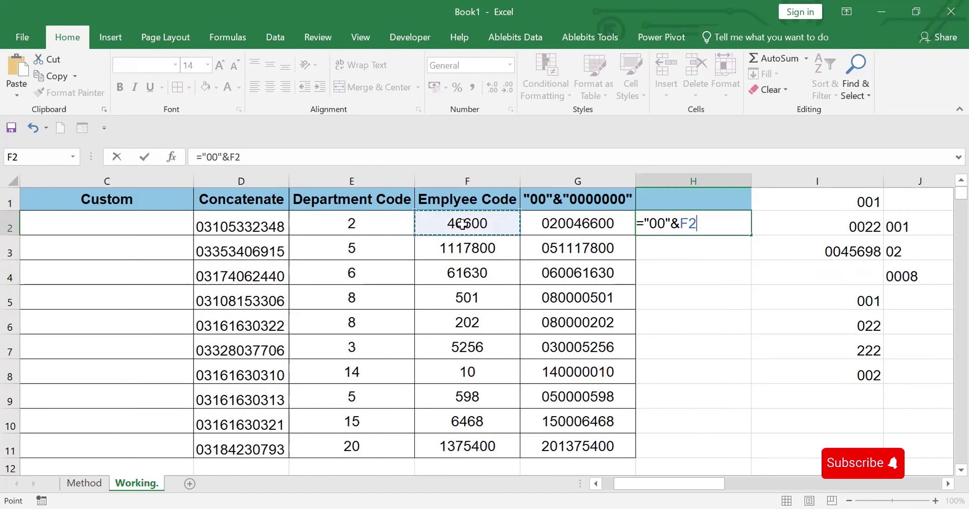
{"action": "key", "text": "Return"}
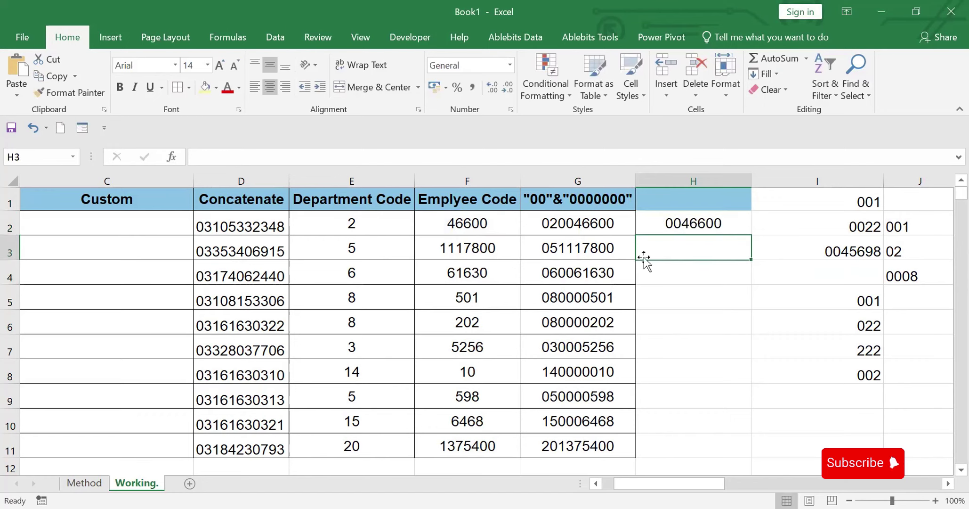
{"action": "left_click", "coordinate": [702, 221]}
{"action": "double_click", "coordinate": [750, 234]}
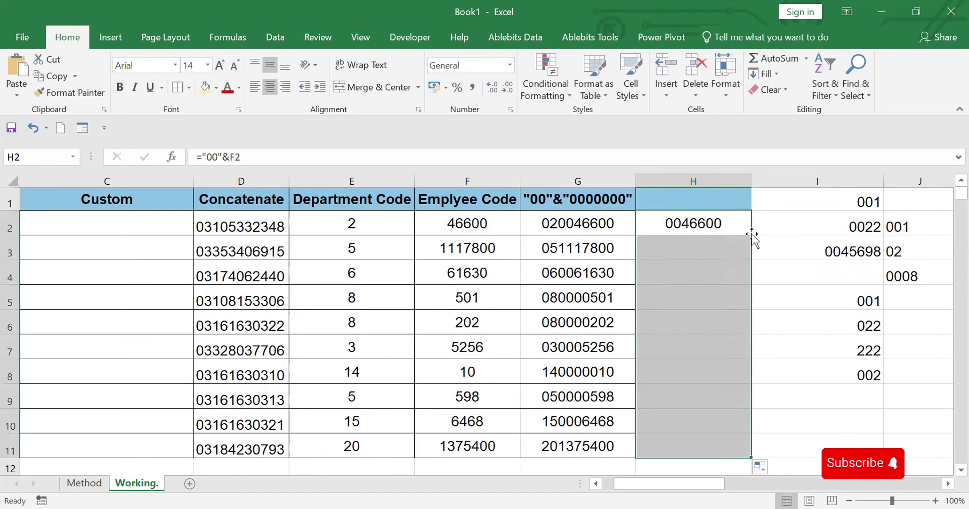